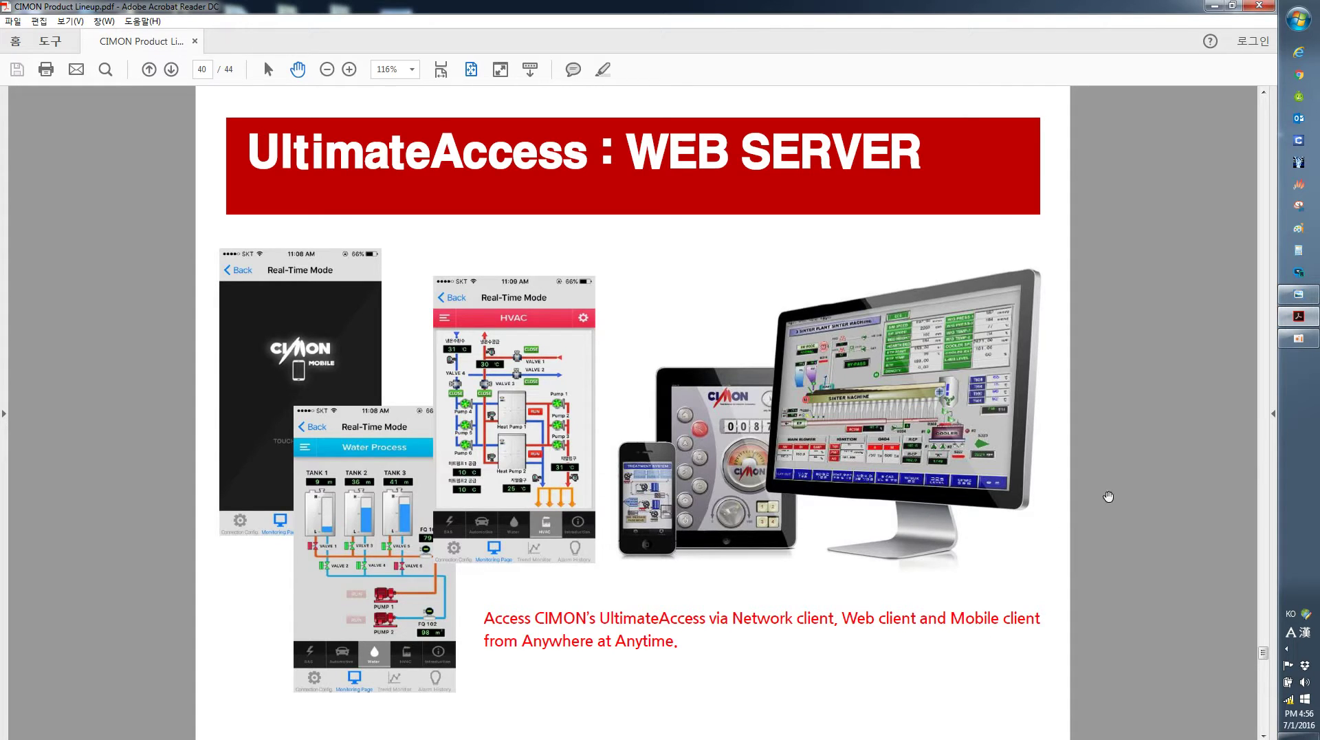
Step: Scroll up to page 39, the UltimateAccess WEB SERVER page with its model table
{"action": "scroll", "coordinate": [1108, 496], "scroll_direction": "up", "scroll_amount": 1}
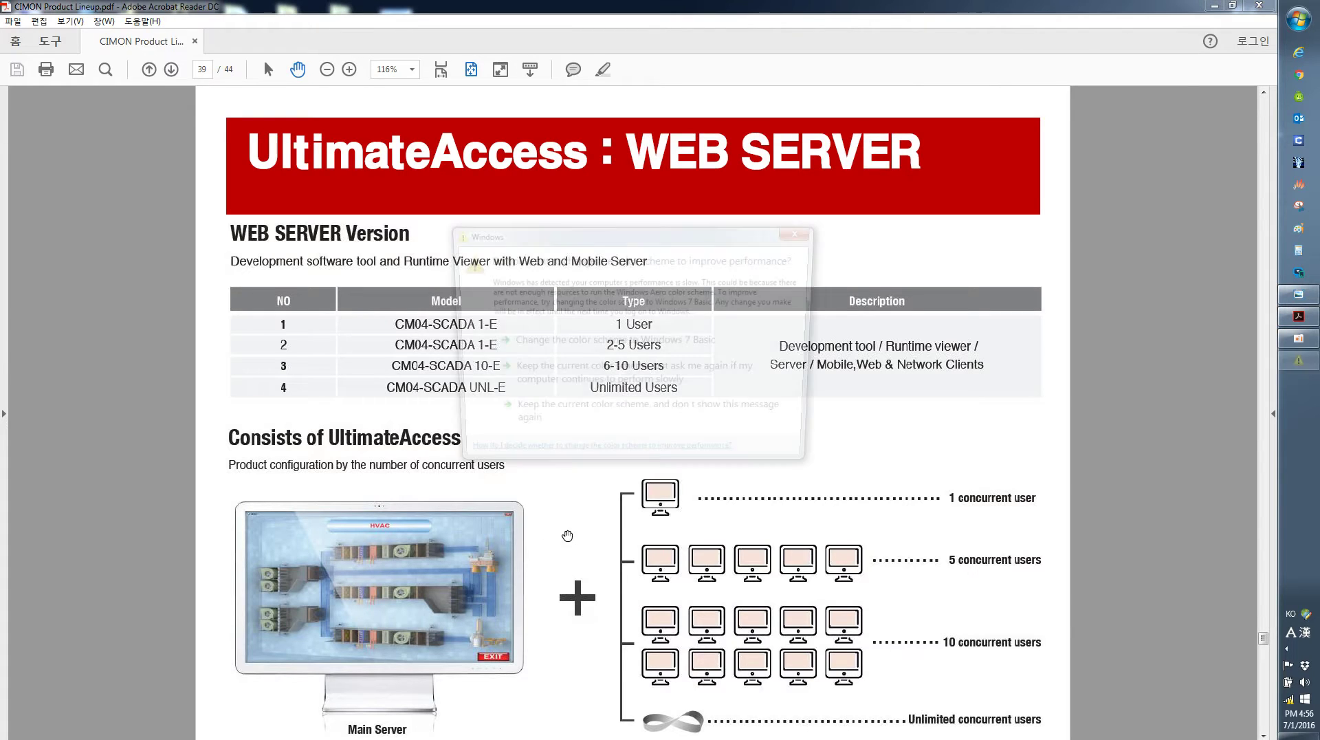
Step: Switch Windows to the Windows 7 Basic colour scheme
{"action": "left_click", "coordinate": [677, 342]}
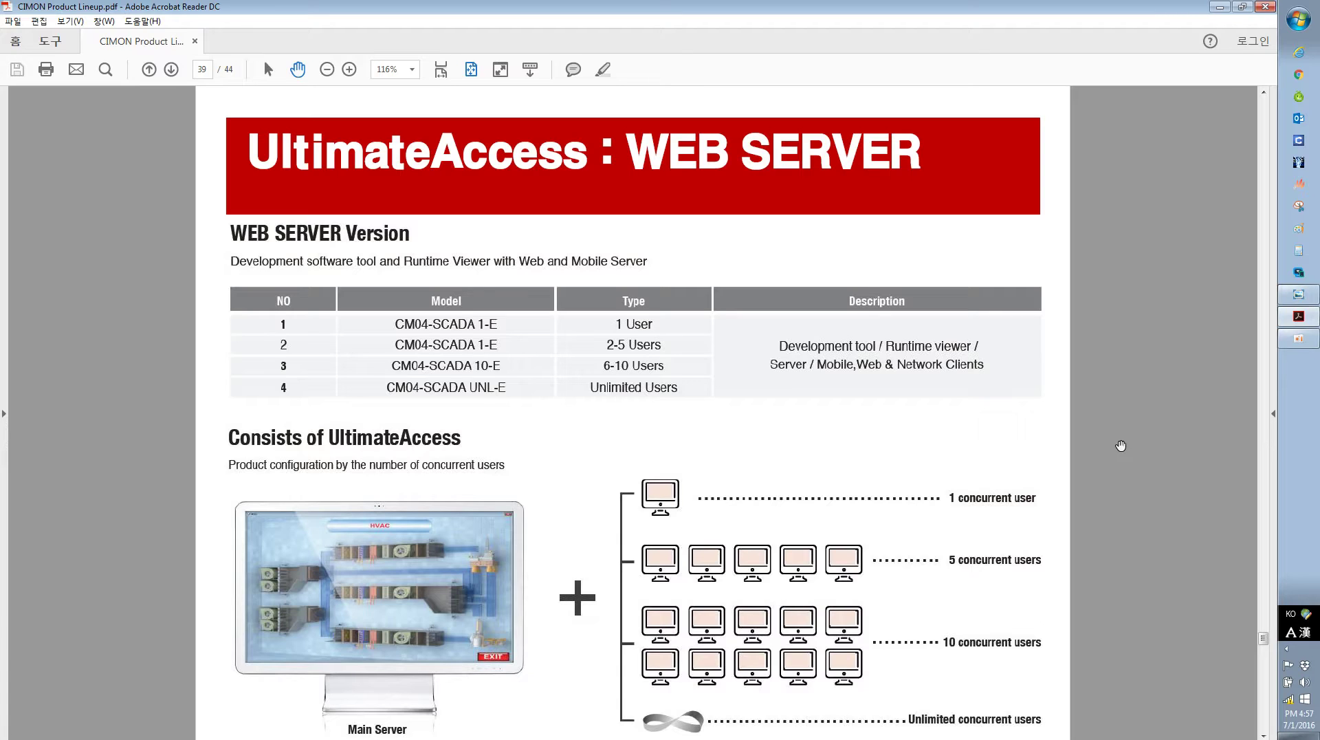
Step: Launch Command Prompt by searching 'cmd' from the Start menu
{"action": "left_click", "coordinate": [1298, 20]}
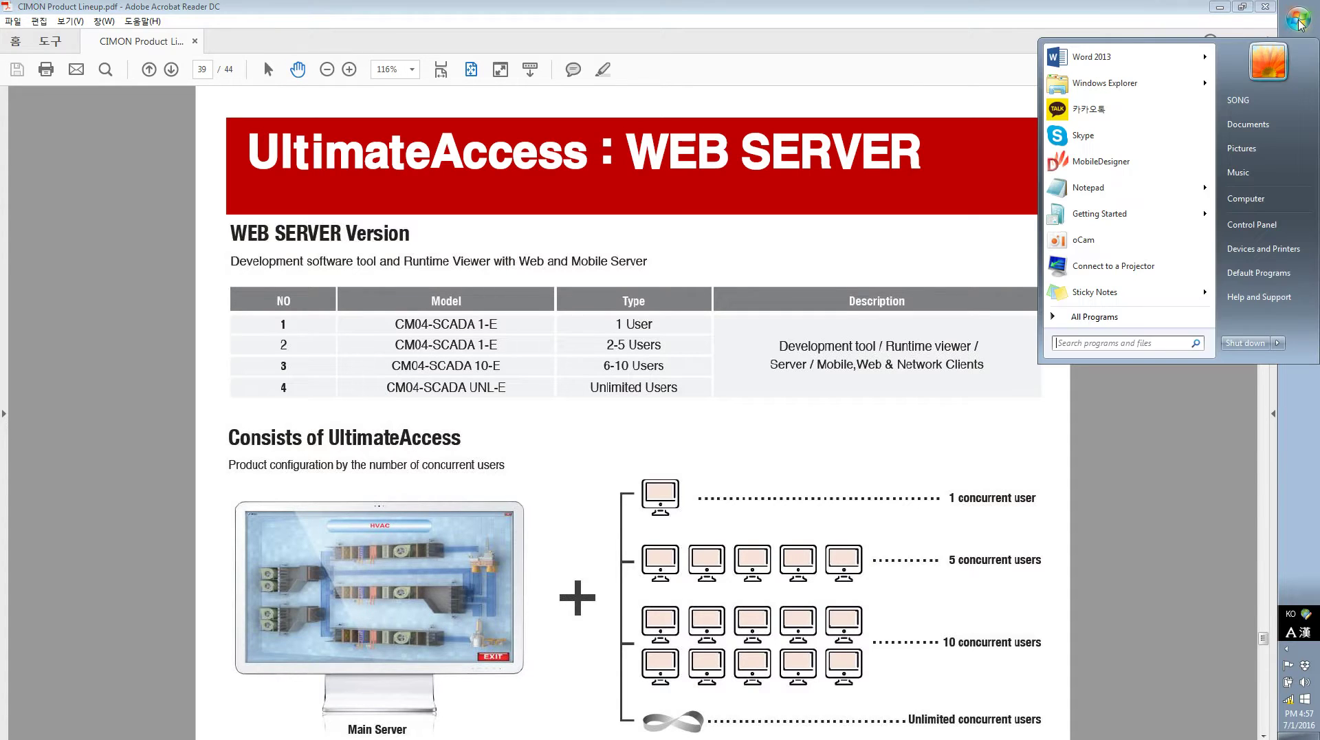
{"action": "left_click", "coordinate": [1124, 342]}
{"action": "type", "text": "cmd"}
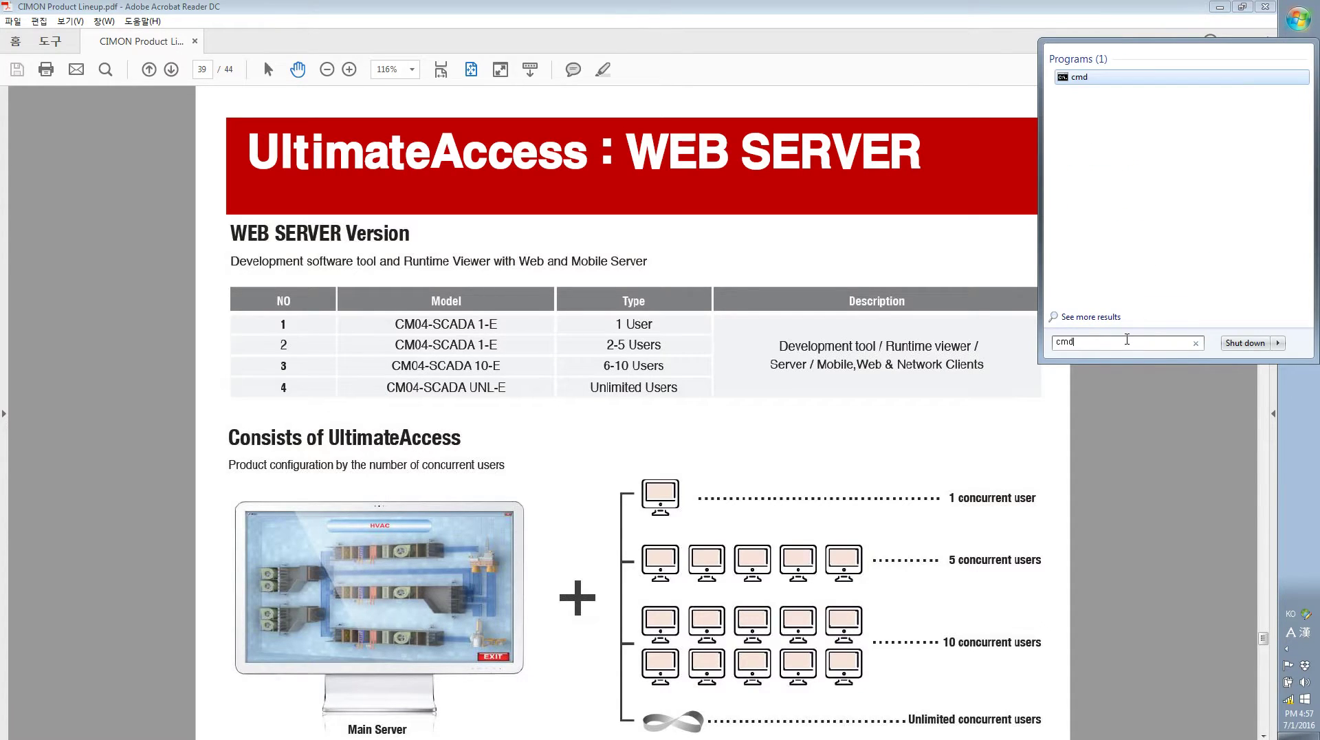
{"action": "key", "text": "Return"}
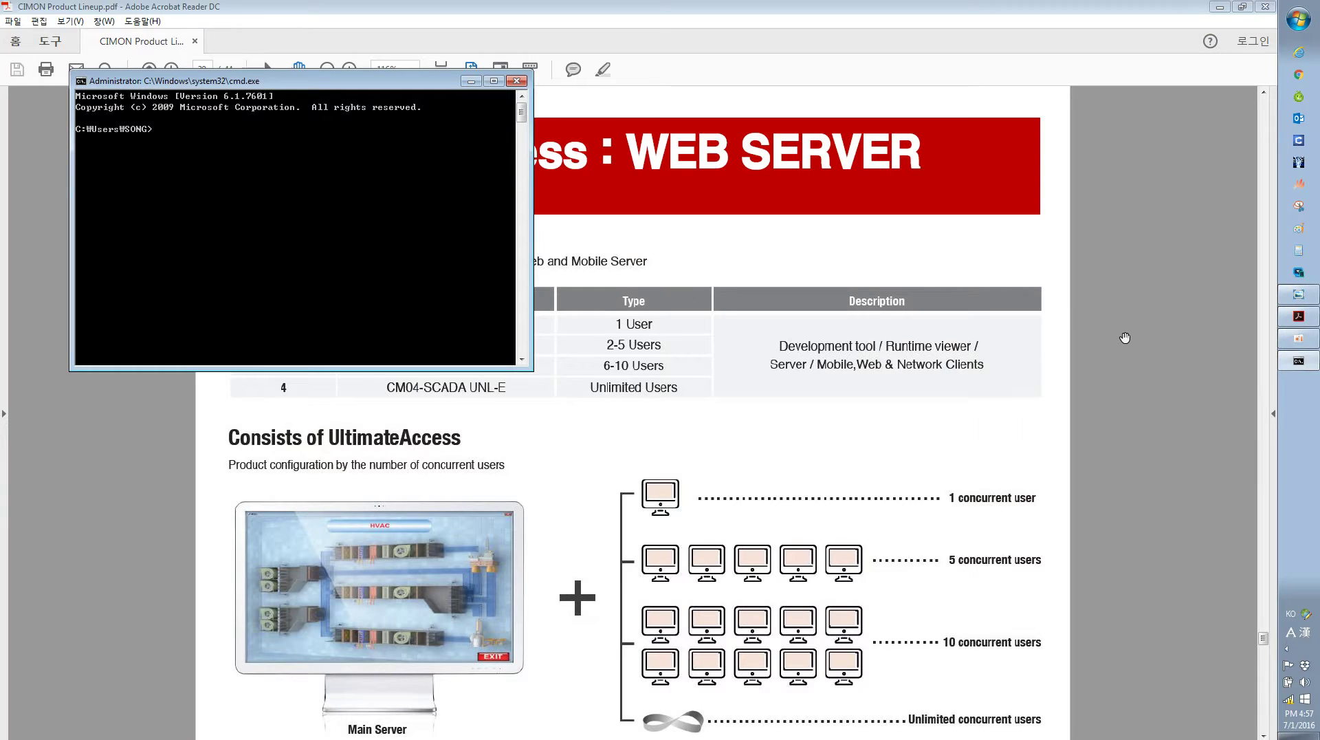
Step: Run ipconfig, find wireless IPv4 192.168.0.5, then minimize the window
{"action": "type", "text": "ipconfig"}
{"action": "key", "text": "Return"}
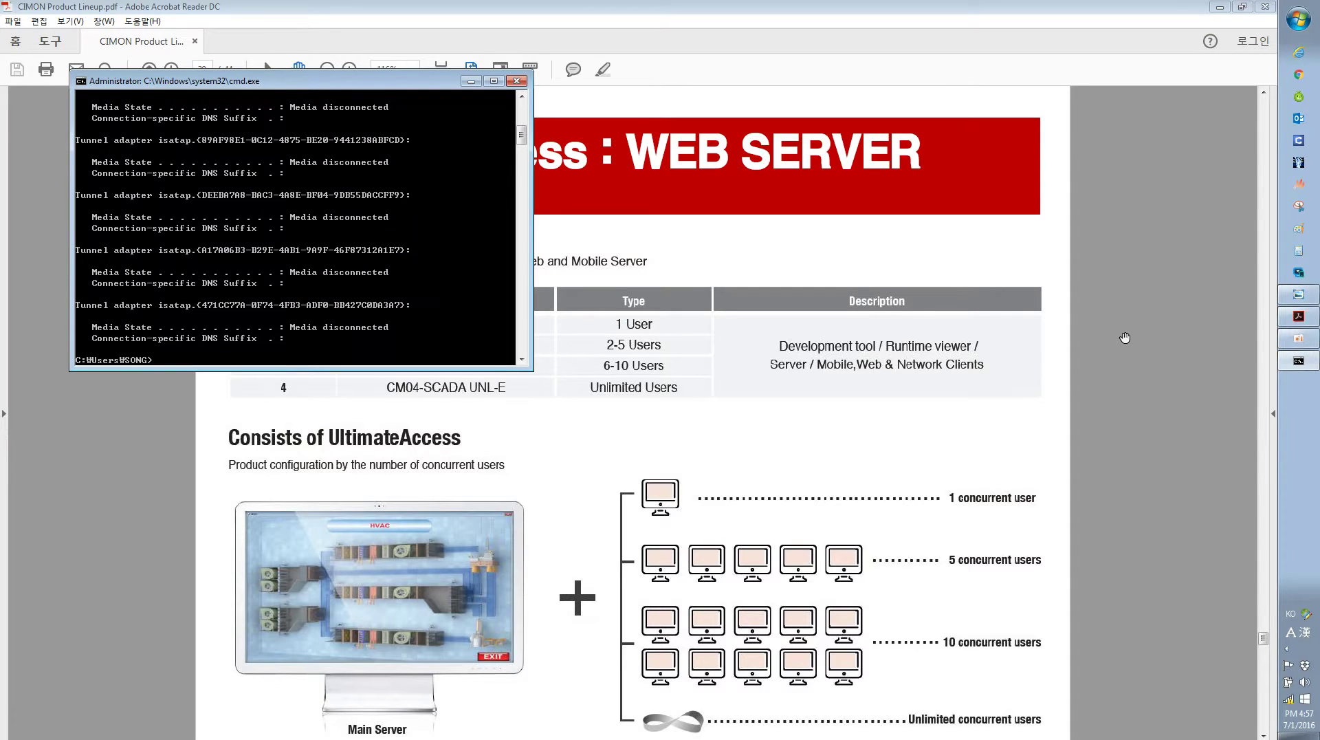
{"action": "scroll", "coordinate": [330, 210], "scroll_direction": "up", "scroll_amount": 4}
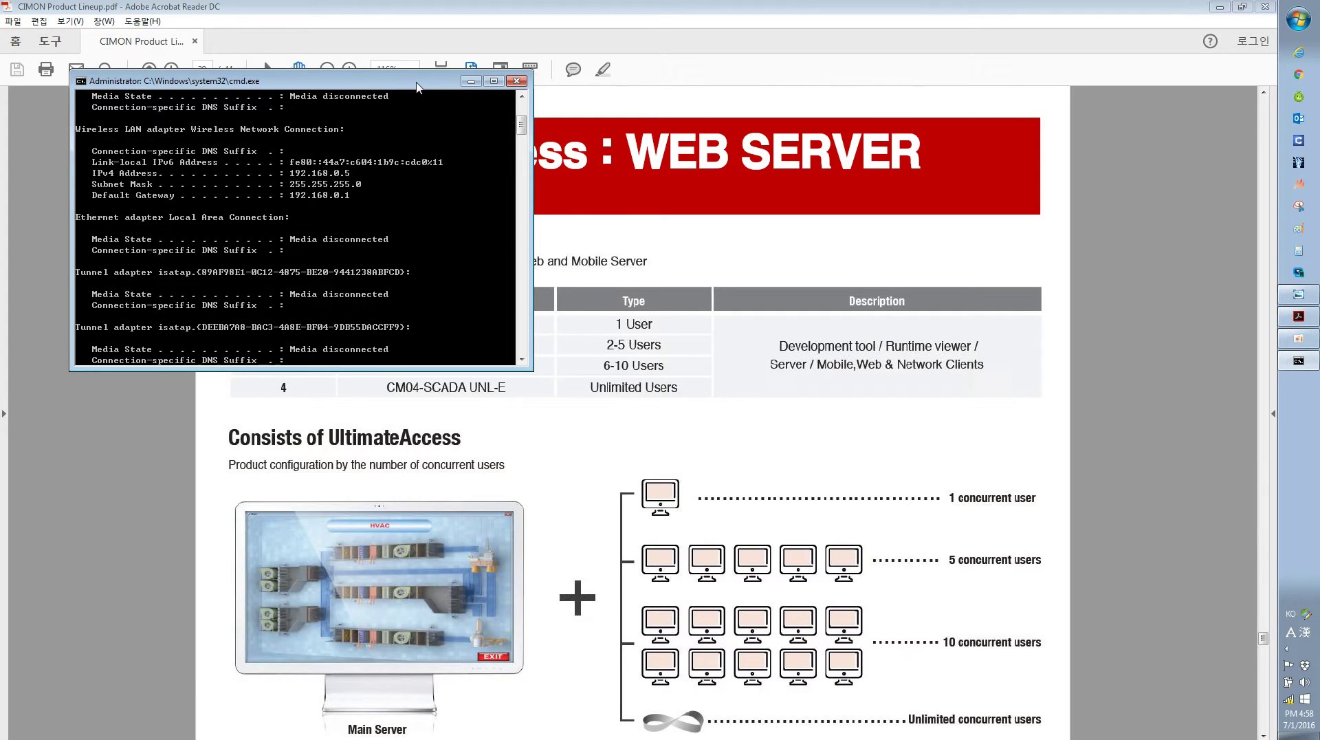
{"action": "left_click_drag", "start_coordinate": [417, 84], "coordinate": [507, 434]}
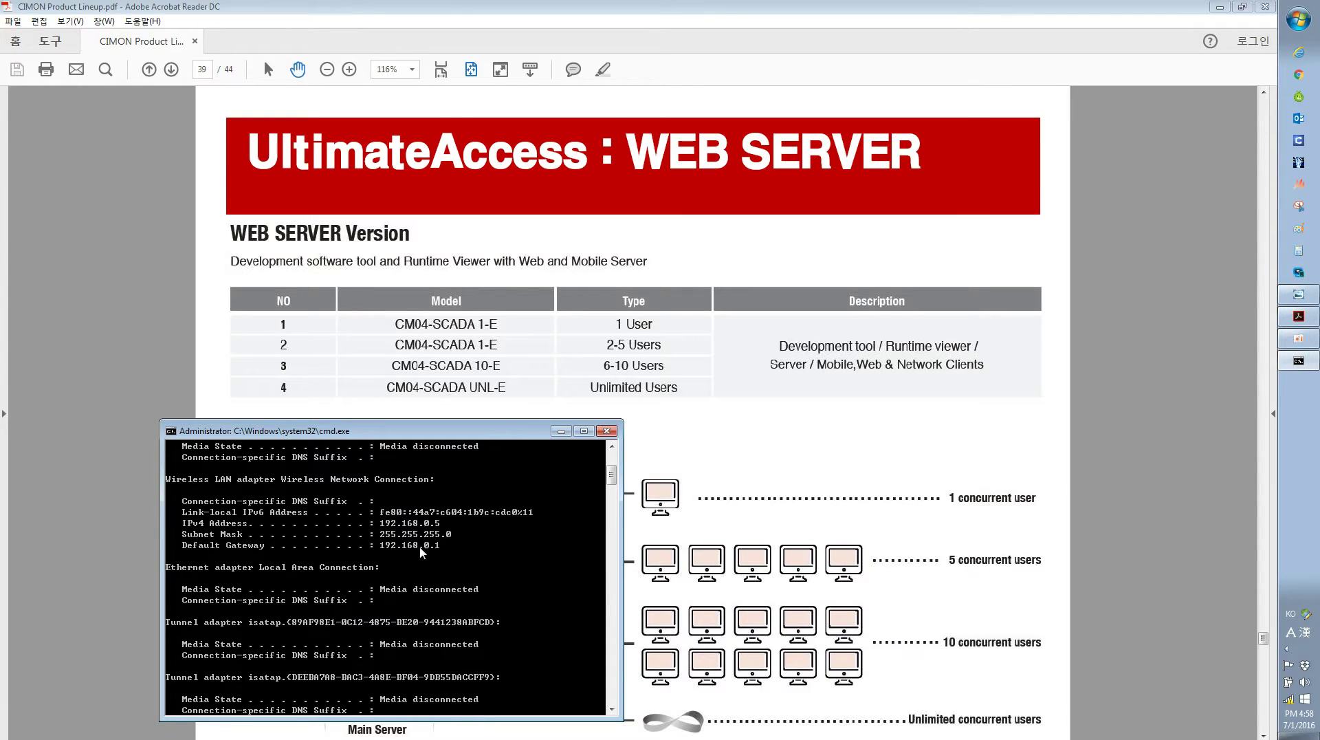
{"action": "left_click", "coordinate": [561, 431]}
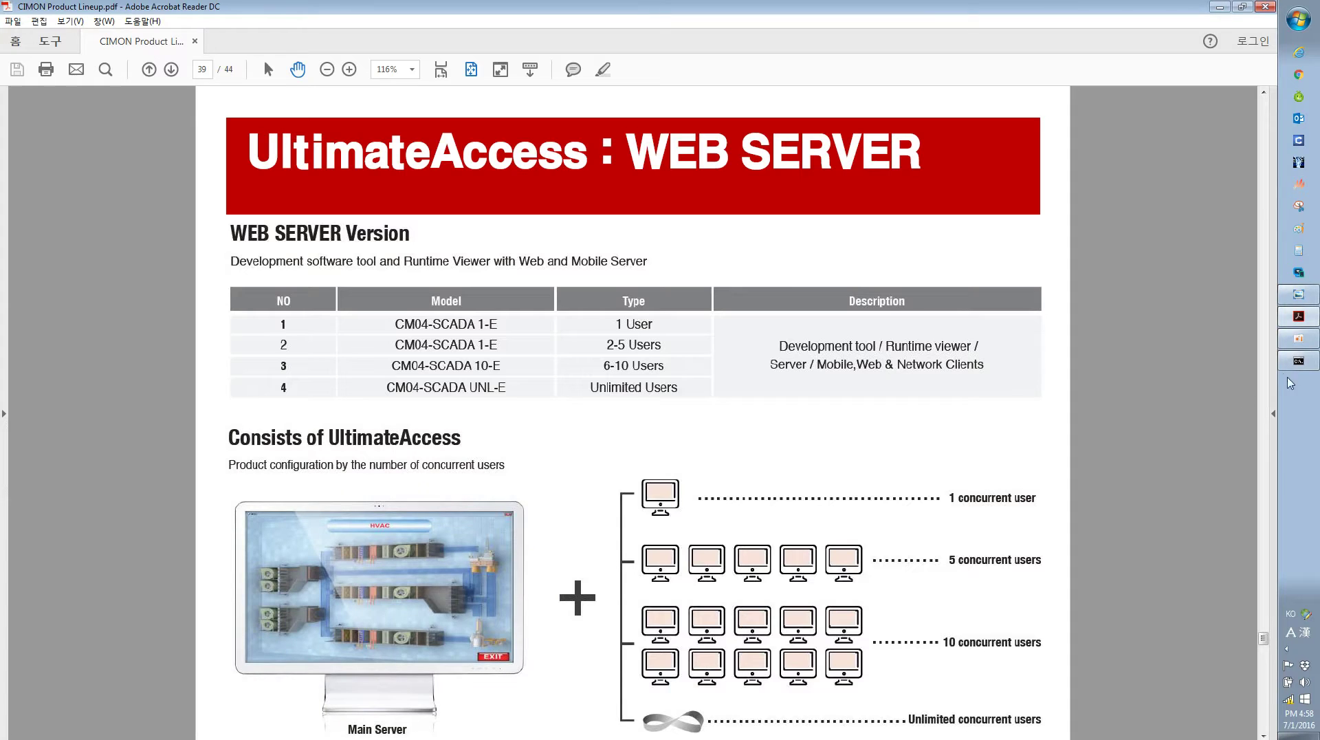
Step: Minimize Acrobat and oCam, then start CIMOND from All Programs > UltimateAccess
{"action": "left_click", "coordinate": [1219, 6]}
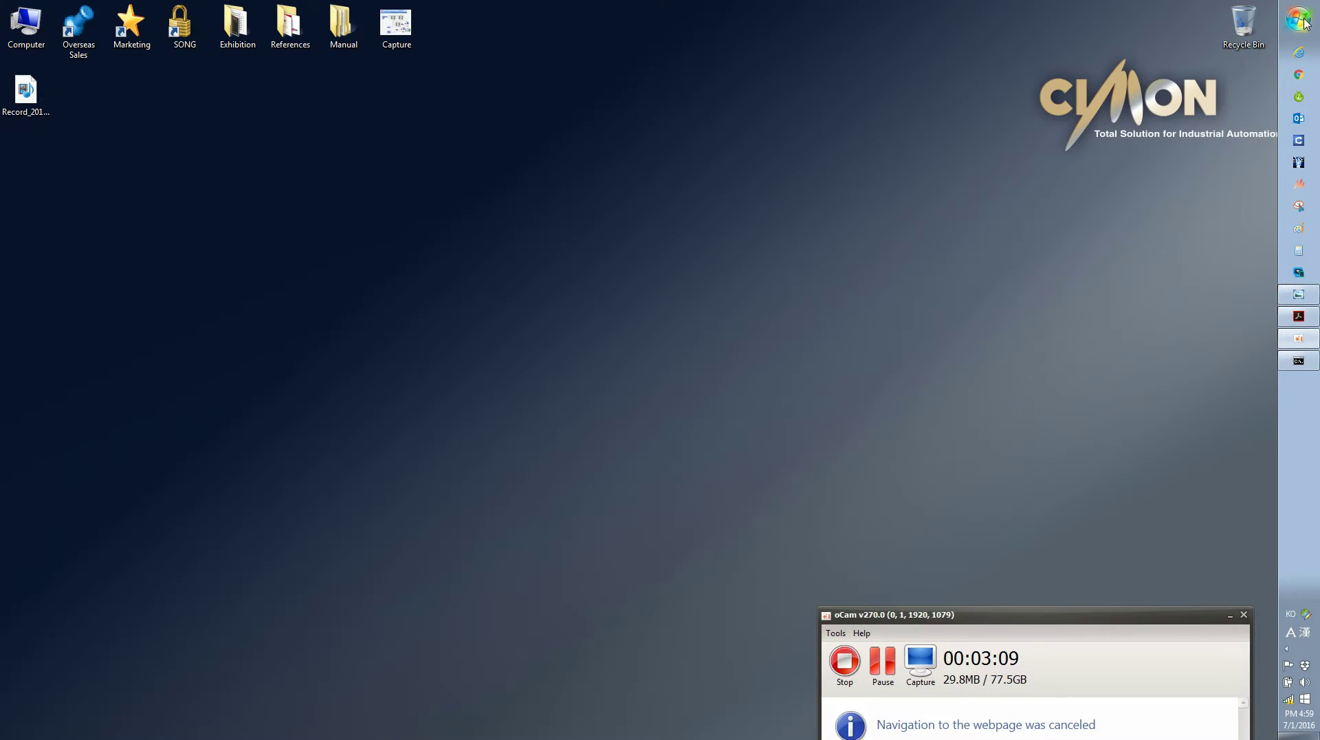
{"action": "left_click", "coordinate": [1230, 615]}
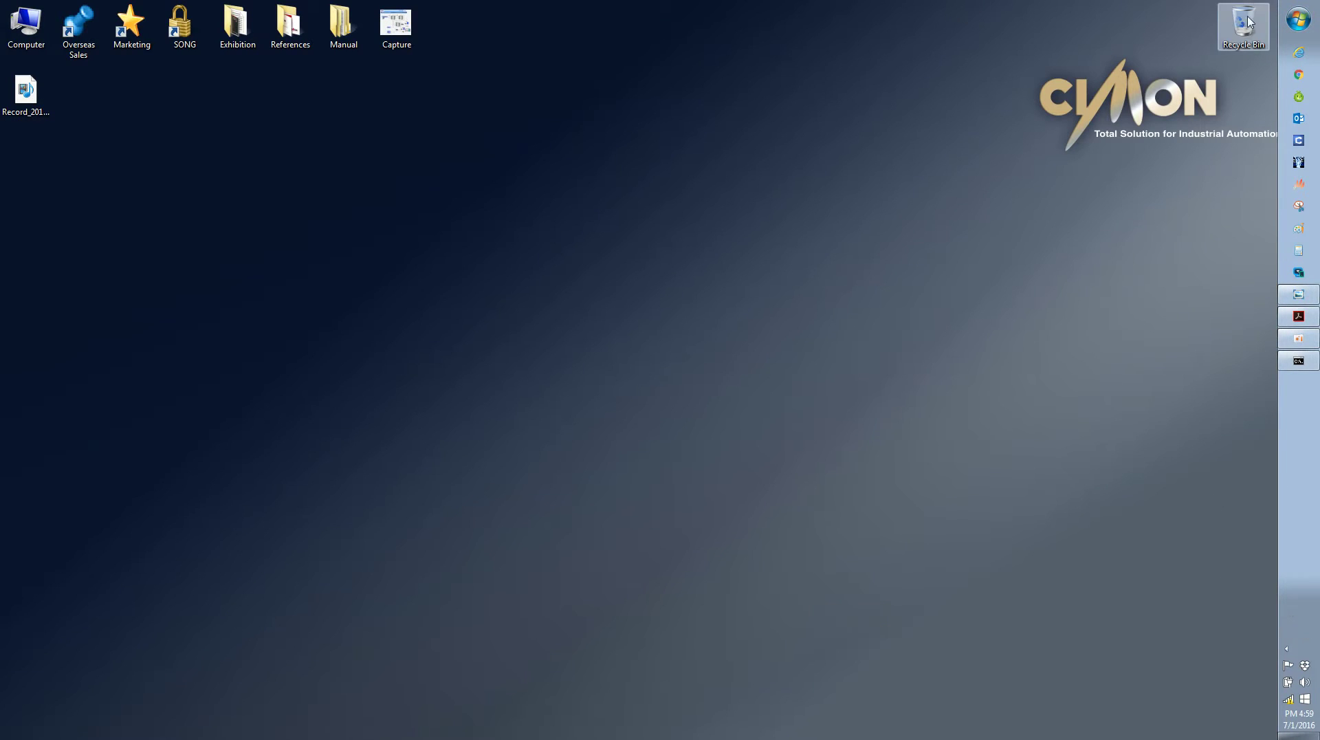
{"action": "left_click", "coordinate": [1298, 19]}
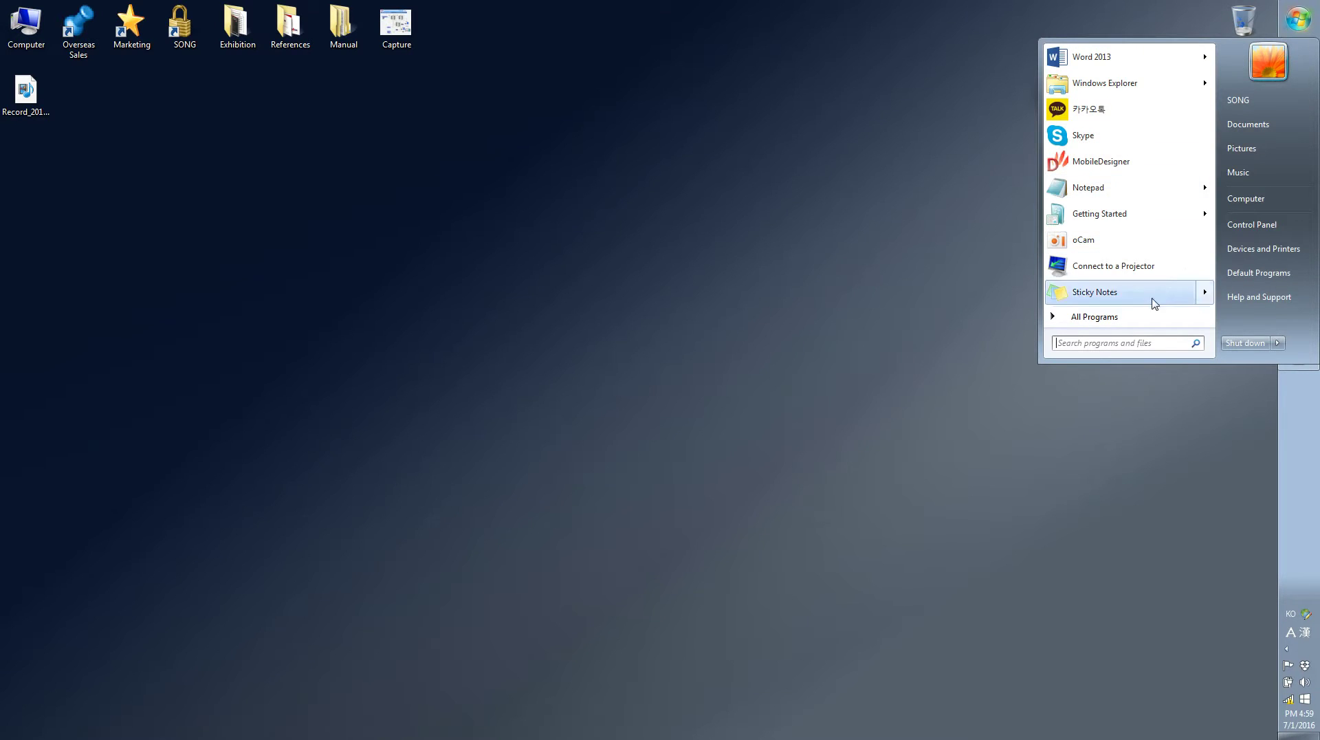
{"action": "left_click", "coordinate": [1134, 316]}
{"action": "scroll", "coordinate": [1155, 225], "scroll_direction": "down", "scroll_amount": 5}
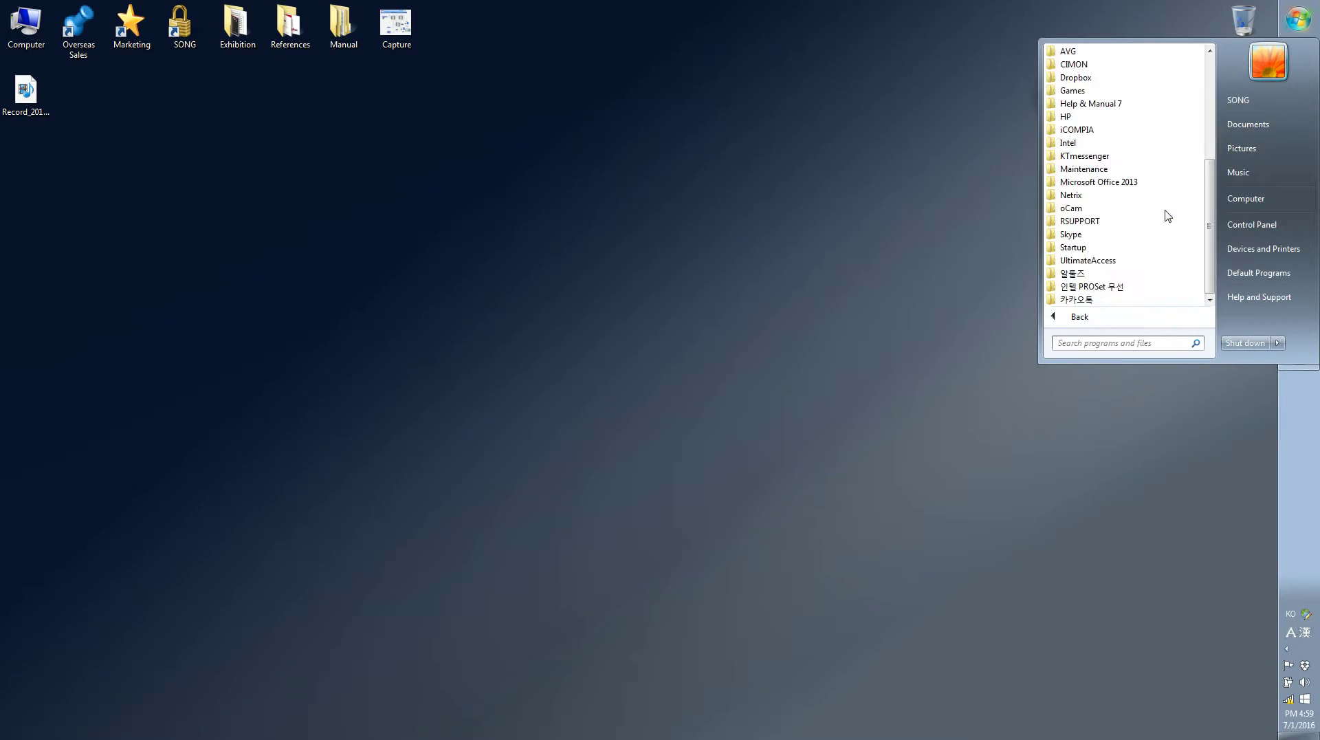
{"action": "left_click", "coordinate": [1093, 264]}
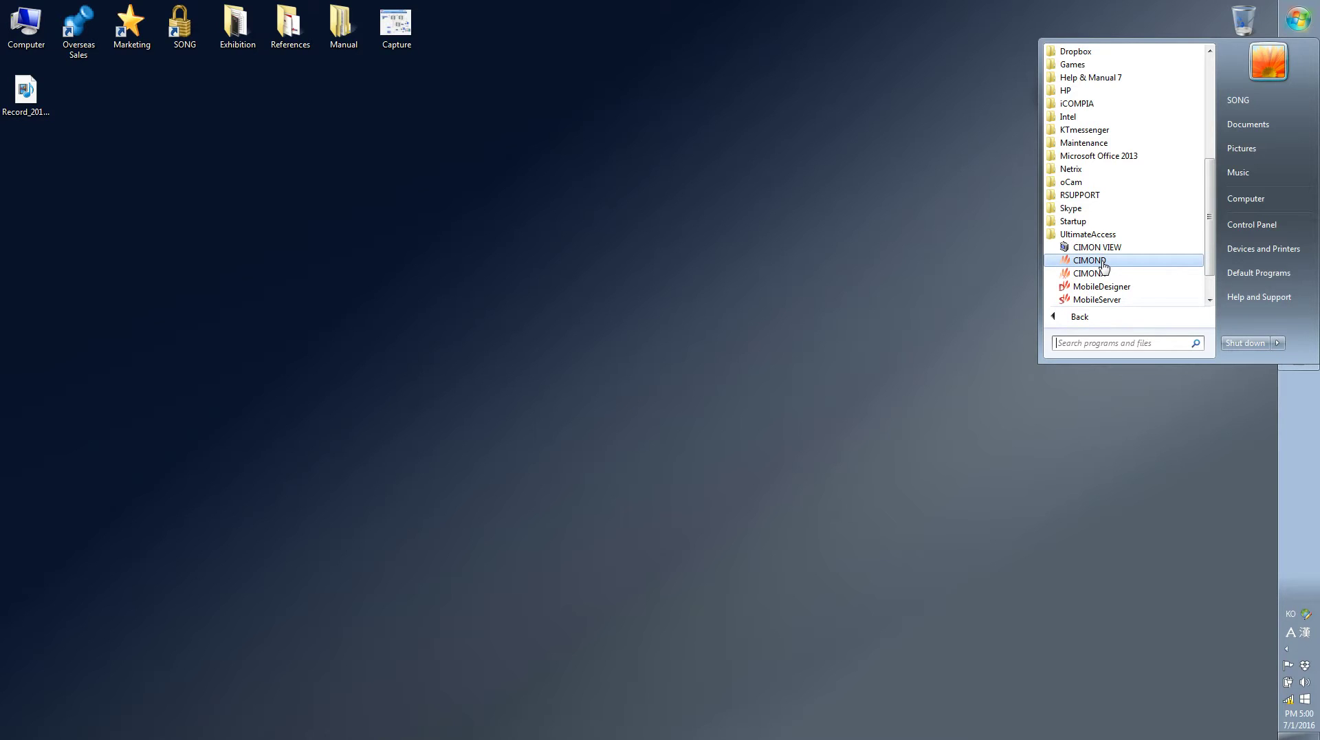
{"action": "left_click", "coordinate": [1090, 260]}
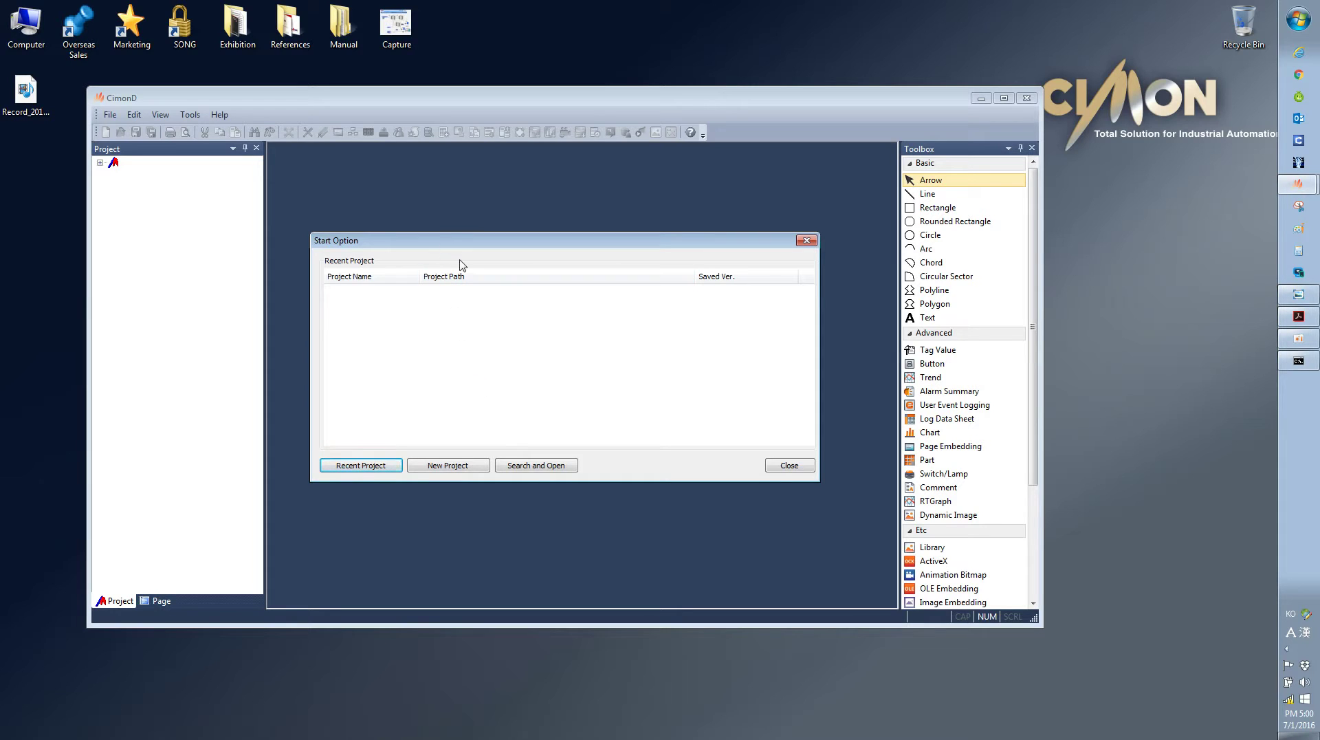
Step: Open the SCADA_DEMO_V210 project from C:\CIMON\UltimateAccess\CIMON MOBILE\Sample\SCADA_DEMO_V210
{"action": "left_click", "coordinate": [532, 468]}
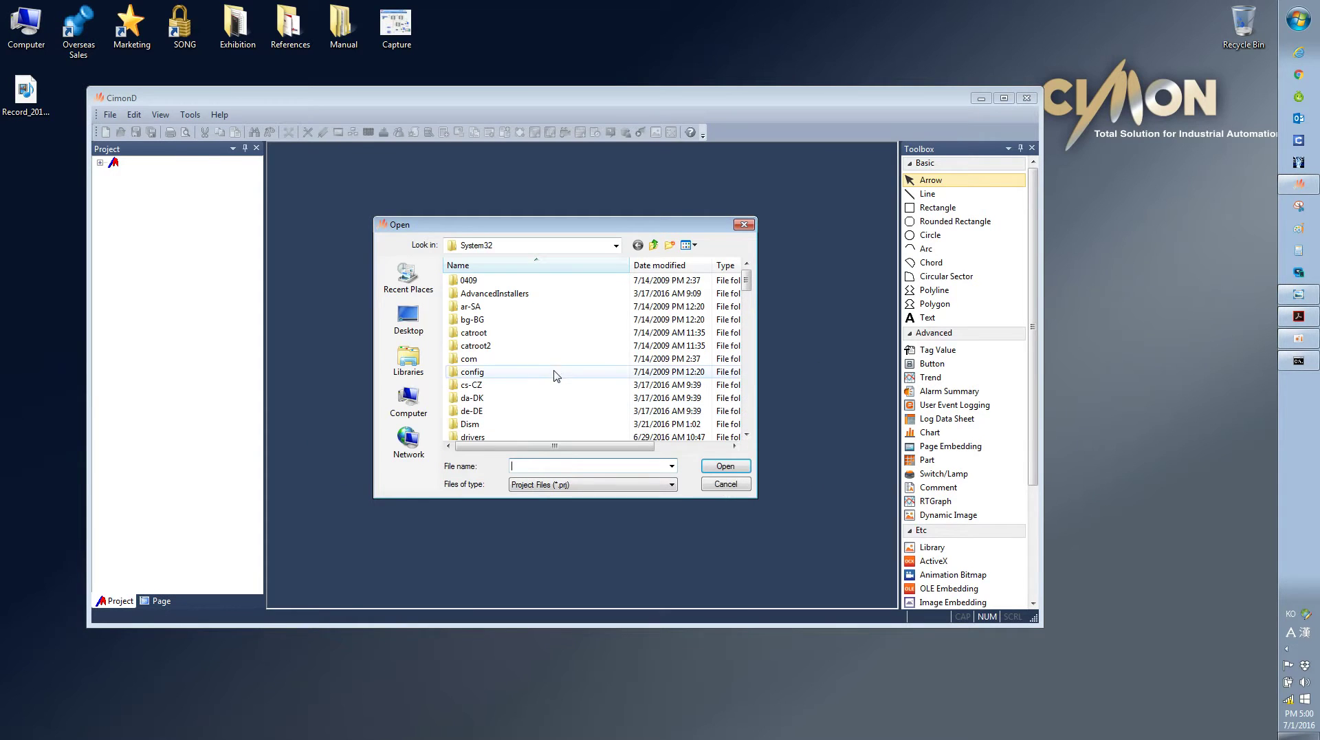
{"action": "left_click", "coordinate": [408, 404]}
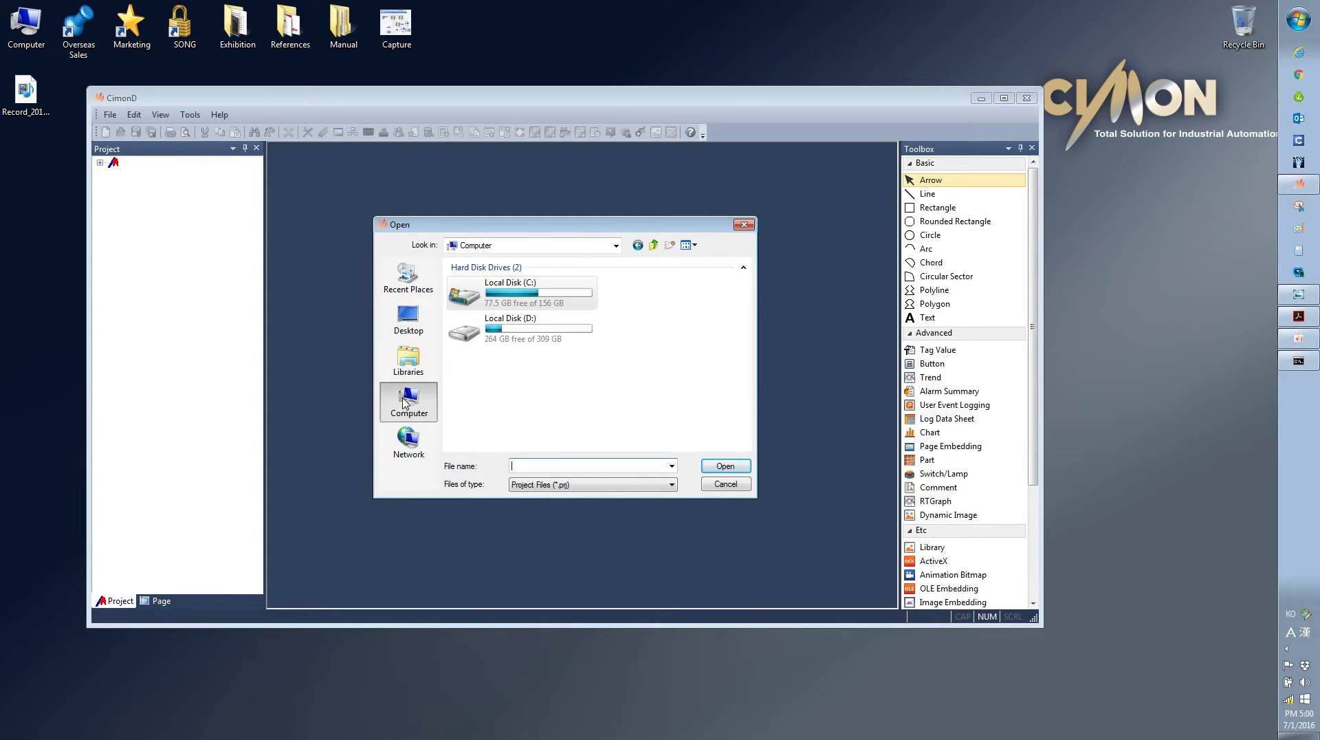
{"action": "double_click", "coordinate": [518, 290]}
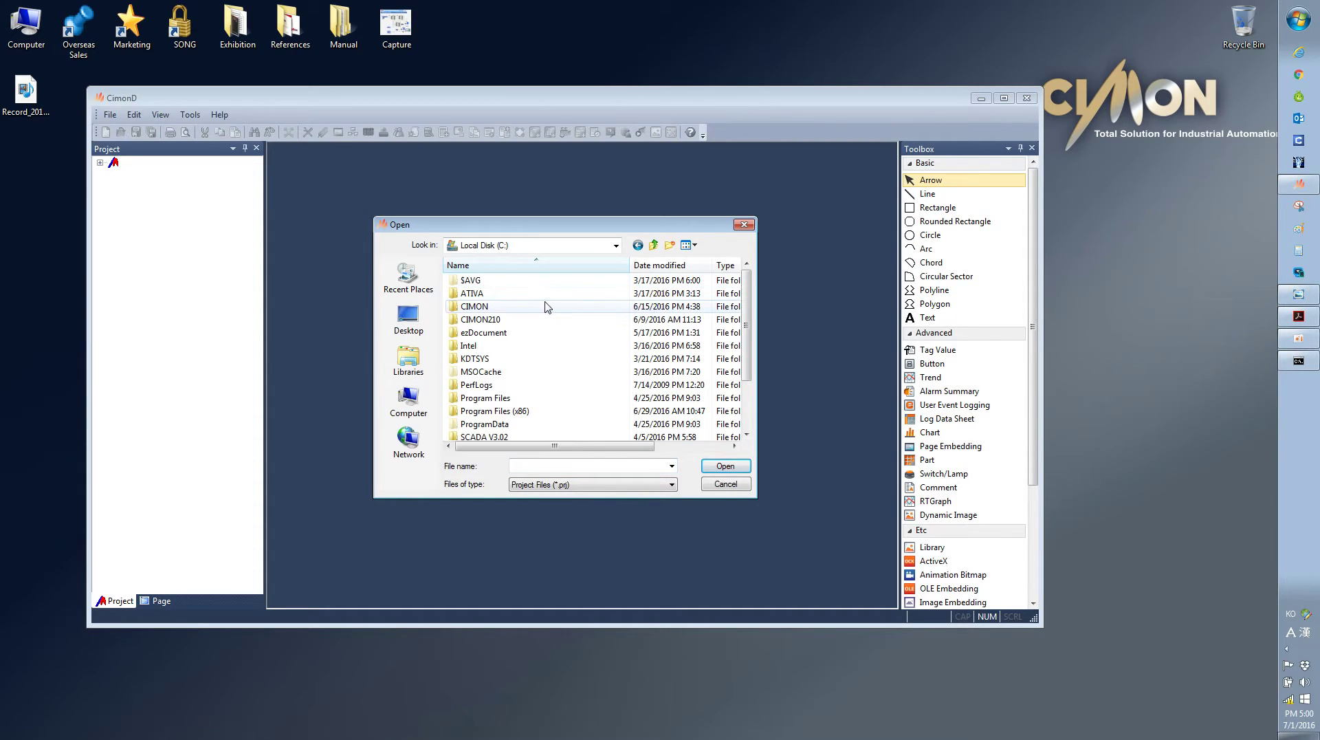
{"action": "scroll", "coordinate": [548, 311], "scroll_direction": "down", "scroll_amount": 2}
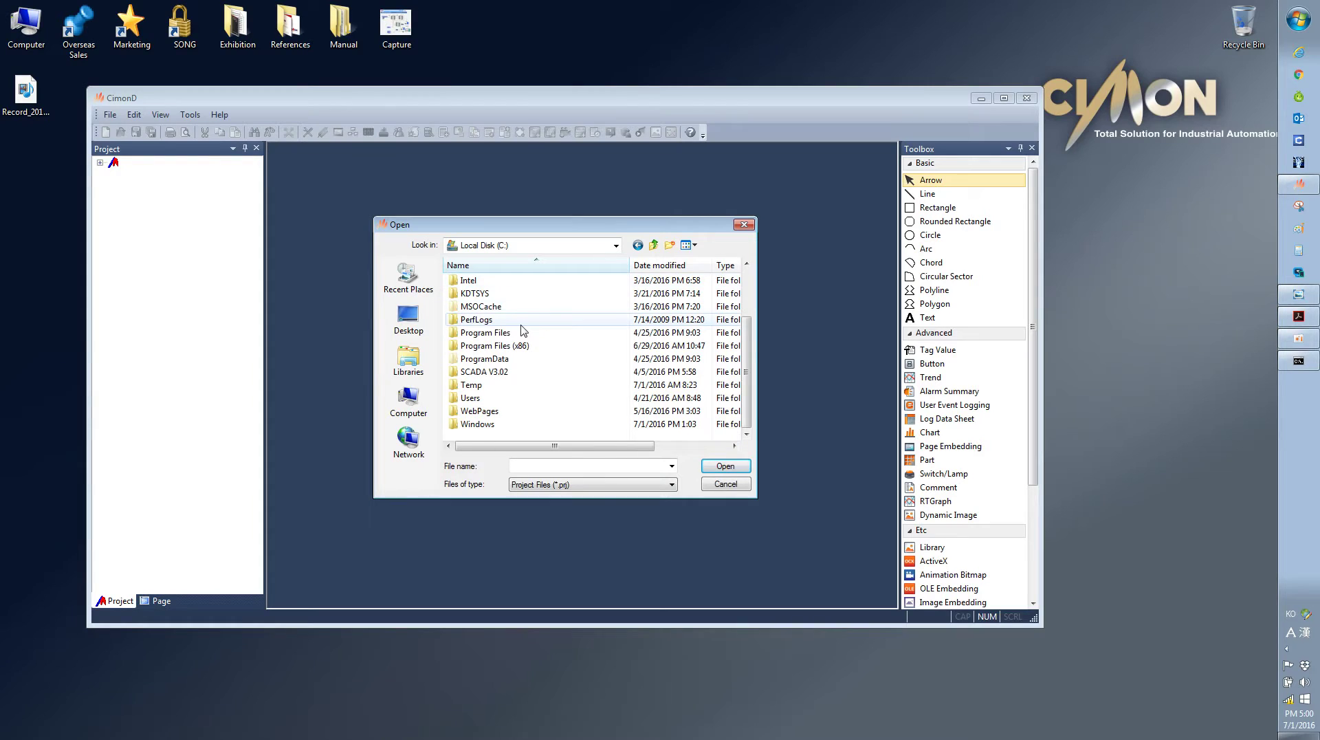
{"action": "scroll", "coordinate": [520, 332], "scroll_direction": "up", "scroll_amount": 2}
{"action": "double_click", "coordinate": [486, 310]}
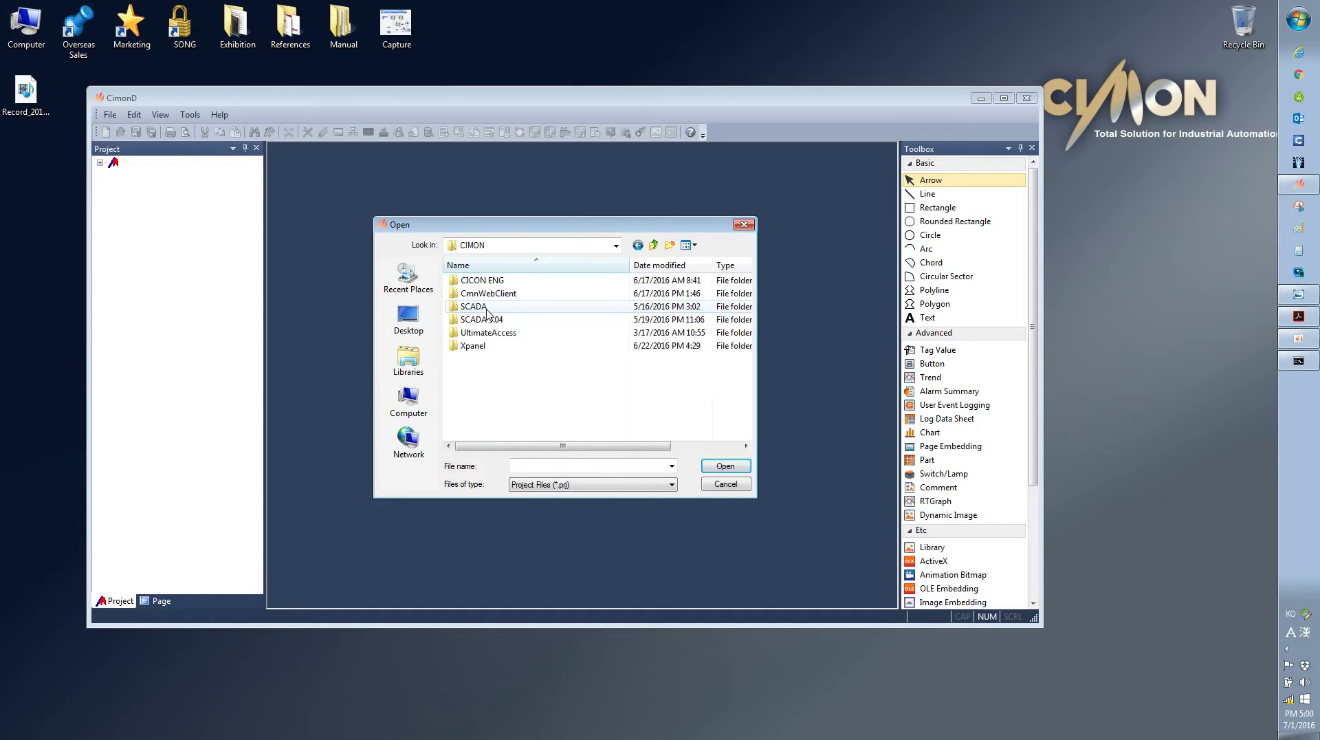
{"action": "double_click", "coordinate": [506, 333]}
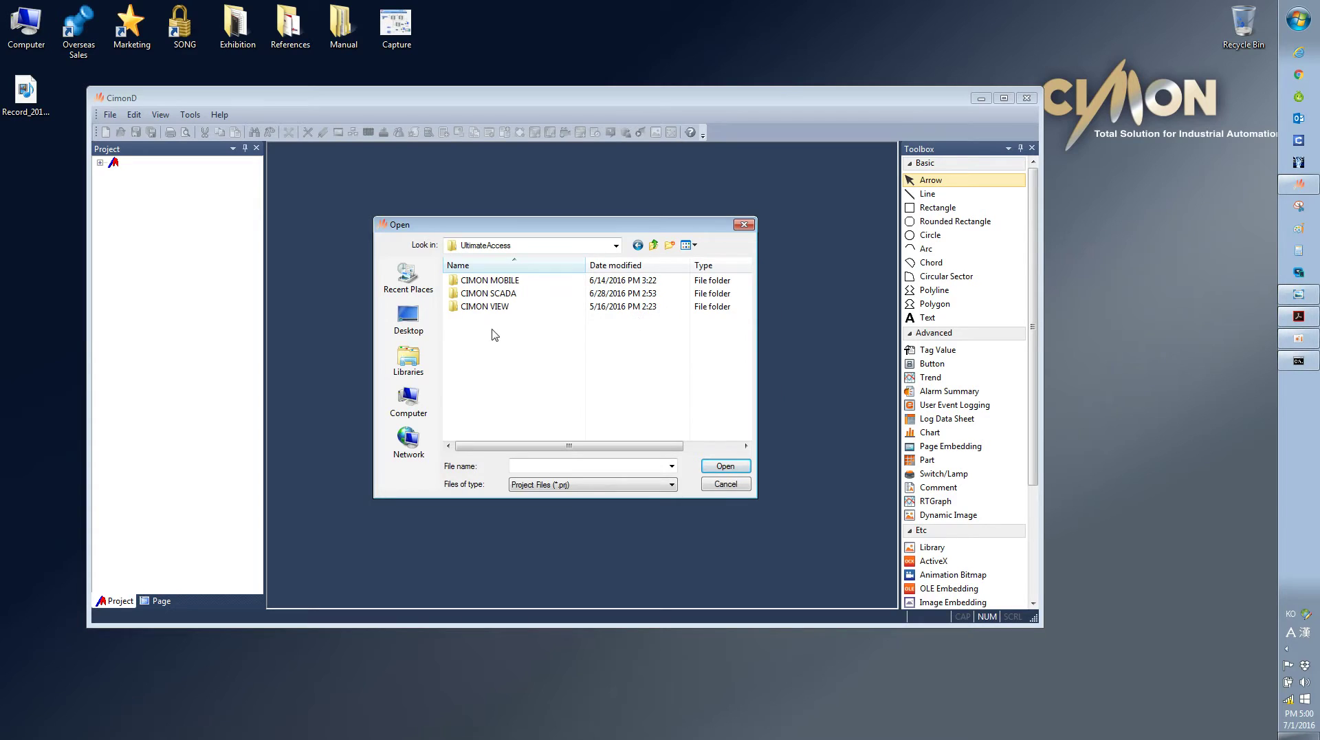
{"action": "double_click", "coordinate": [501, 282]}
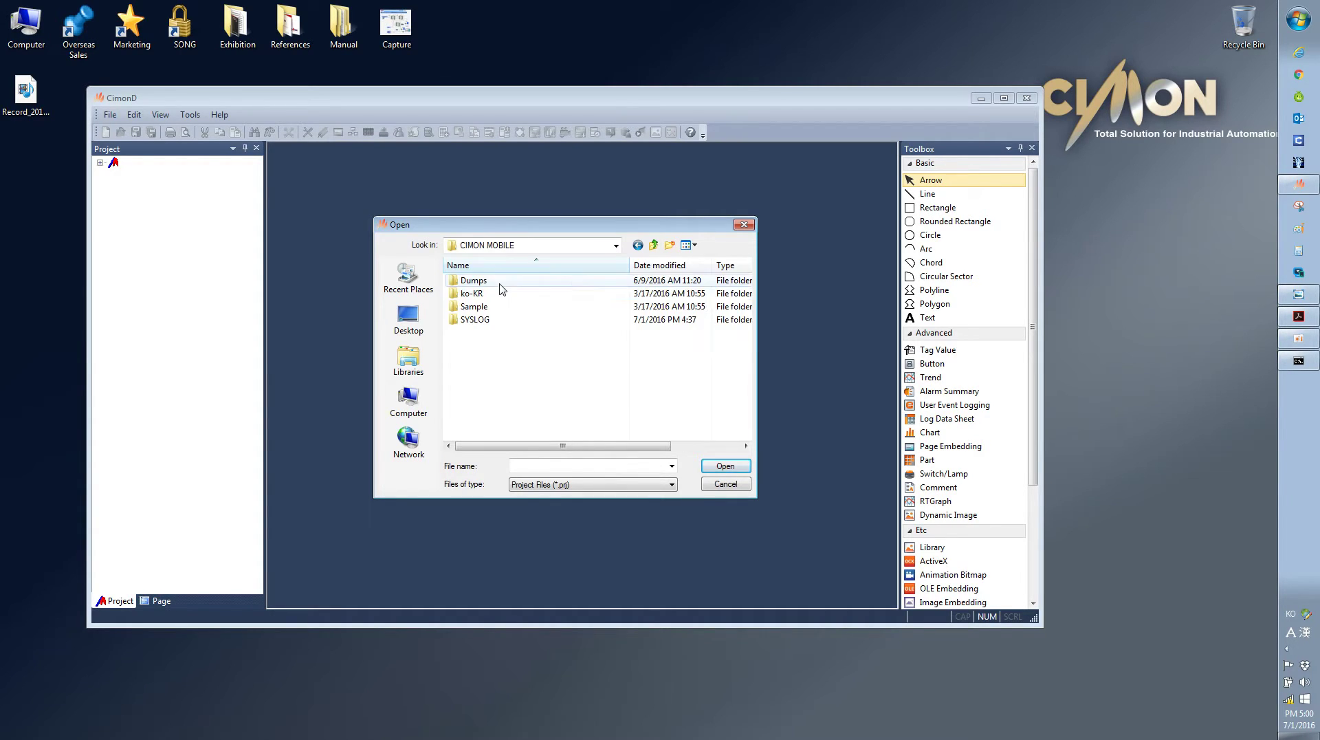
{"action": "double_click", "coordinate": [491, 309]}
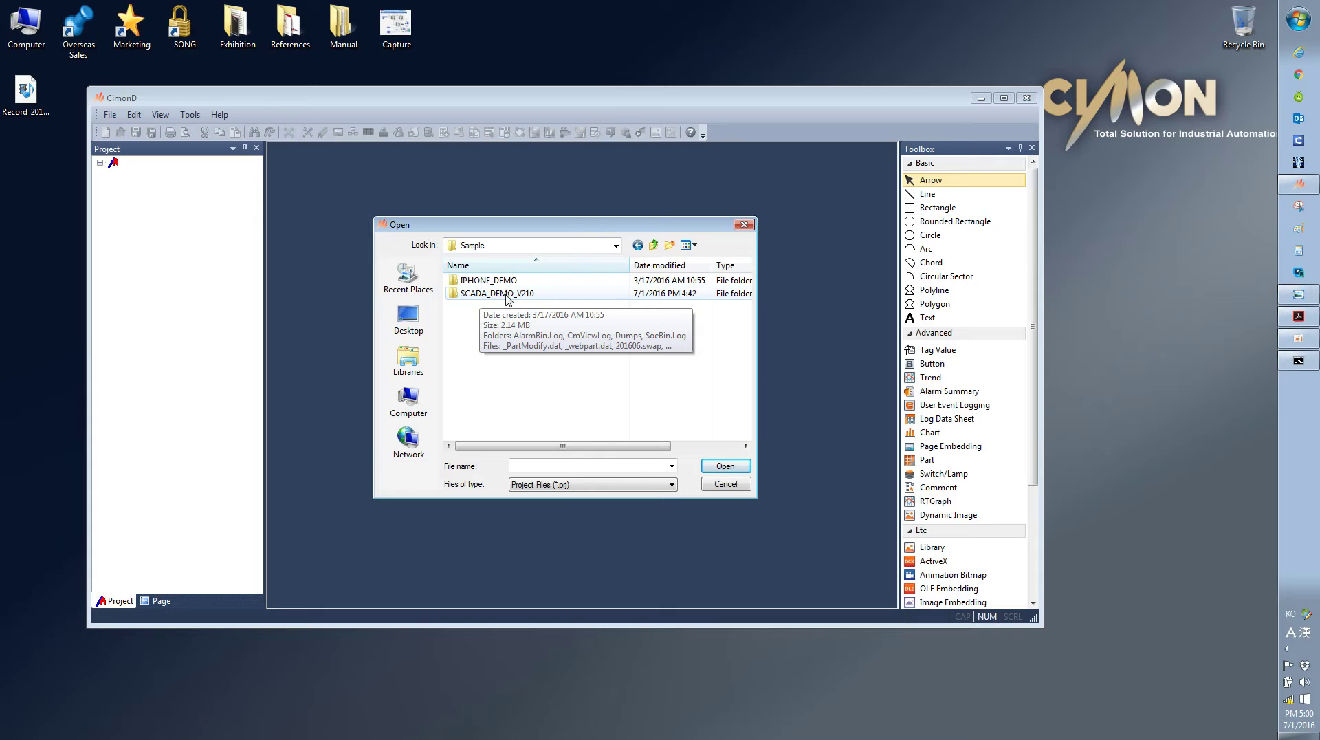
{"action": "double_click", "coordinate": [507, 294]}
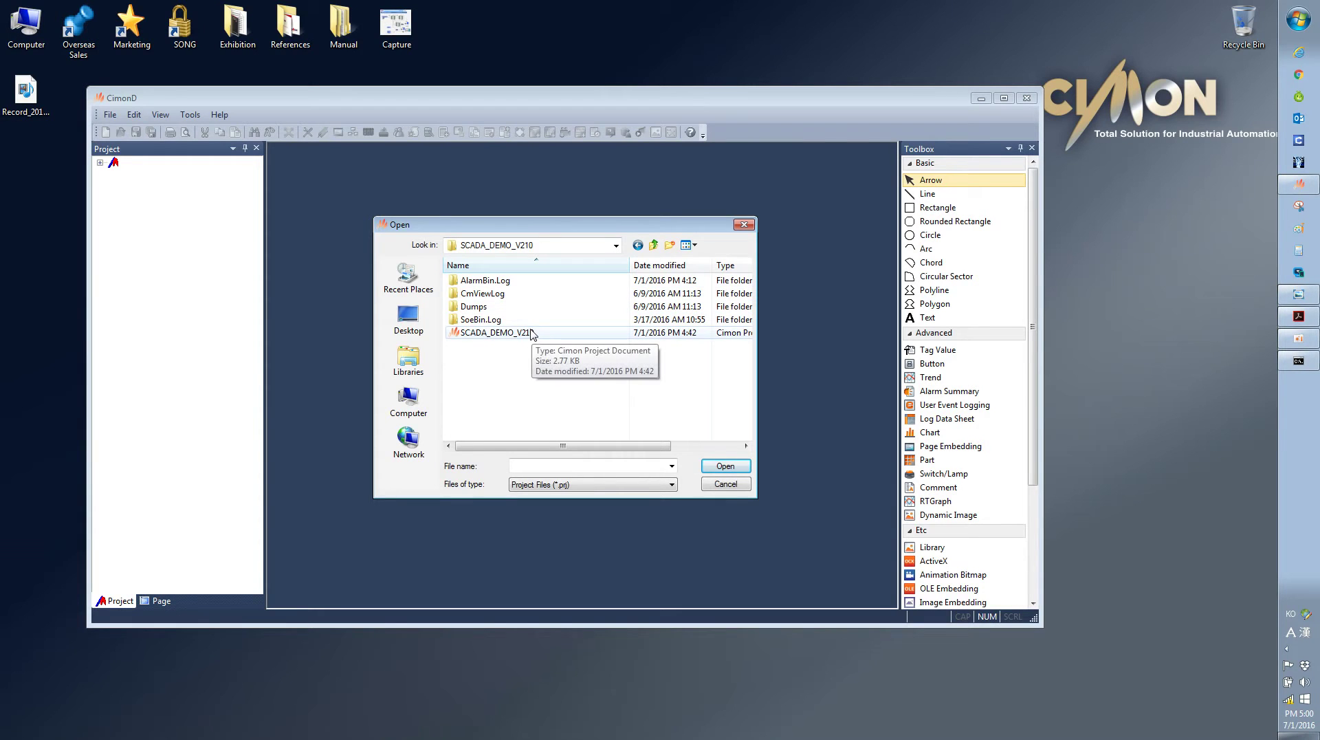
{"action": "double_click", "coordinate": [495, 333]}
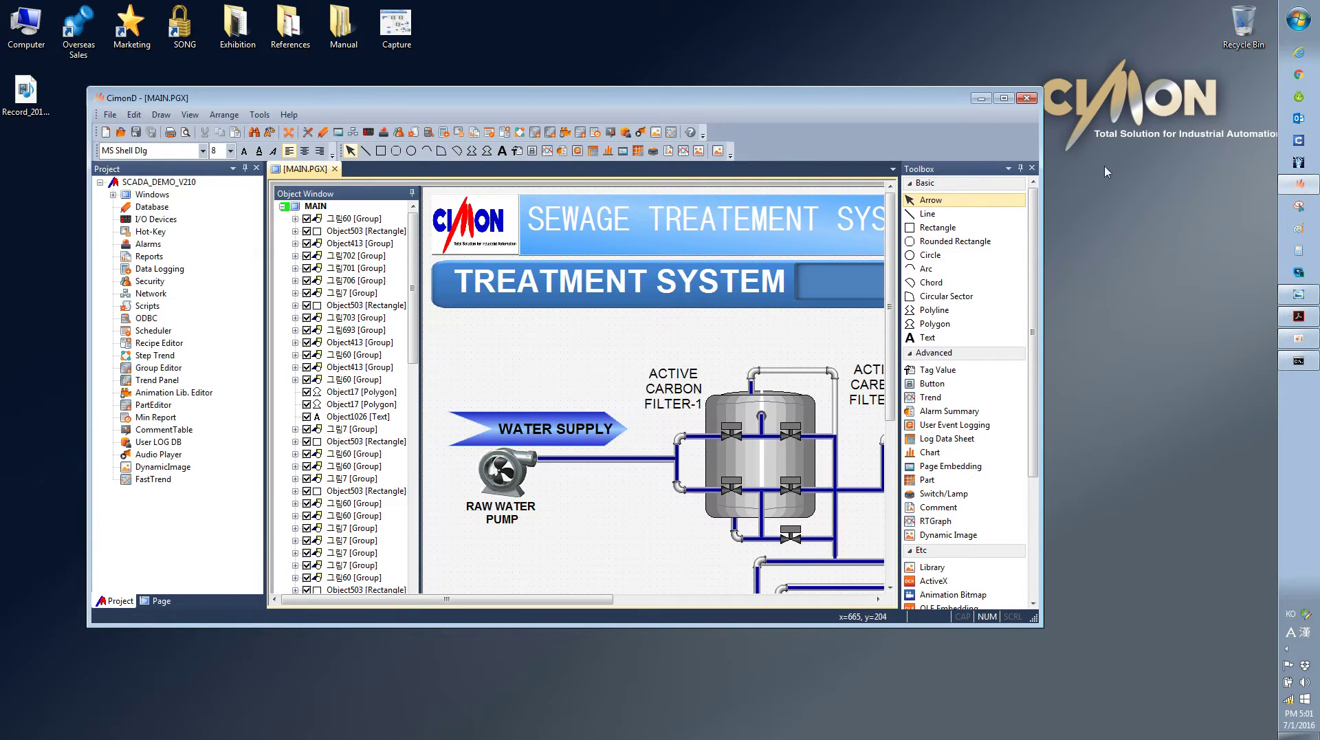
Step: Maximize CimonD and unpin the Object Window so the whole MAIN.PGX page shows
{"action": "left_click", "coordinate": [1004, 97]}
{"action": "left_click", "coordinate": [321, 102]}
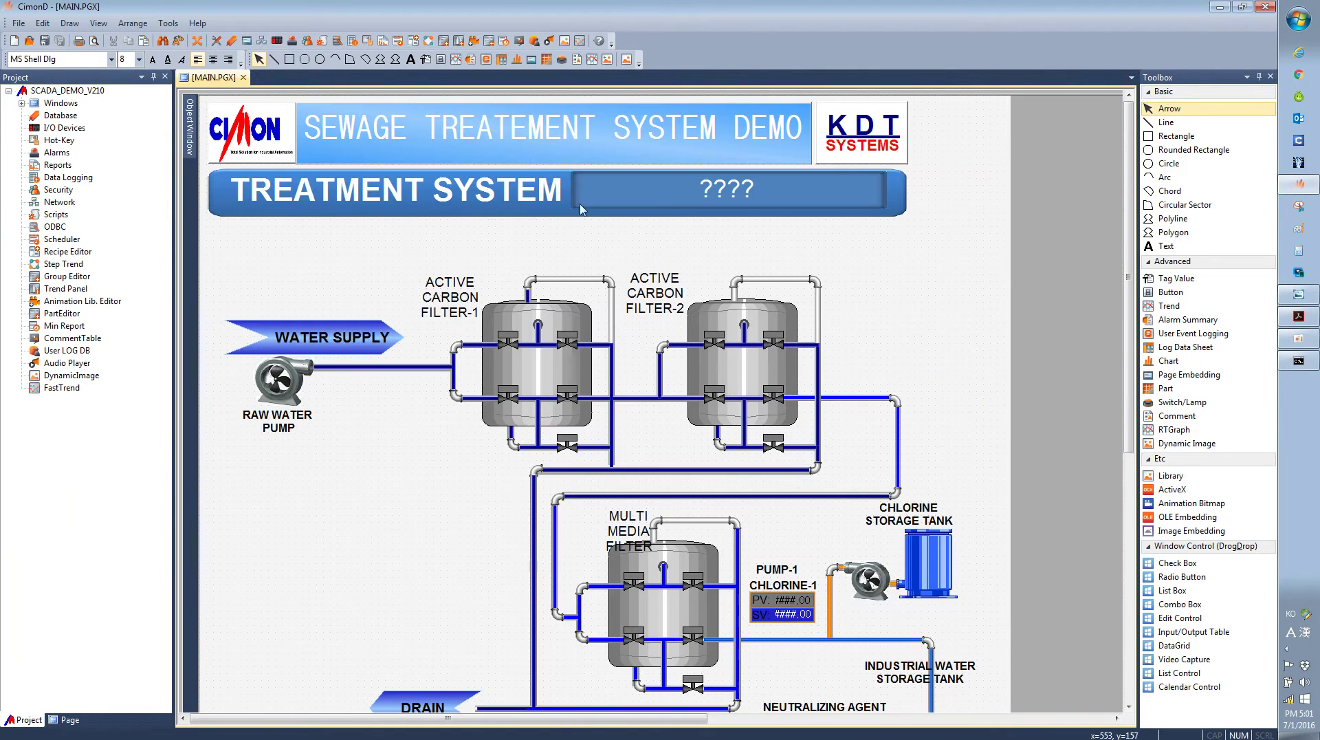
{"action": "double_click", "coordinate": [1046, 7]}
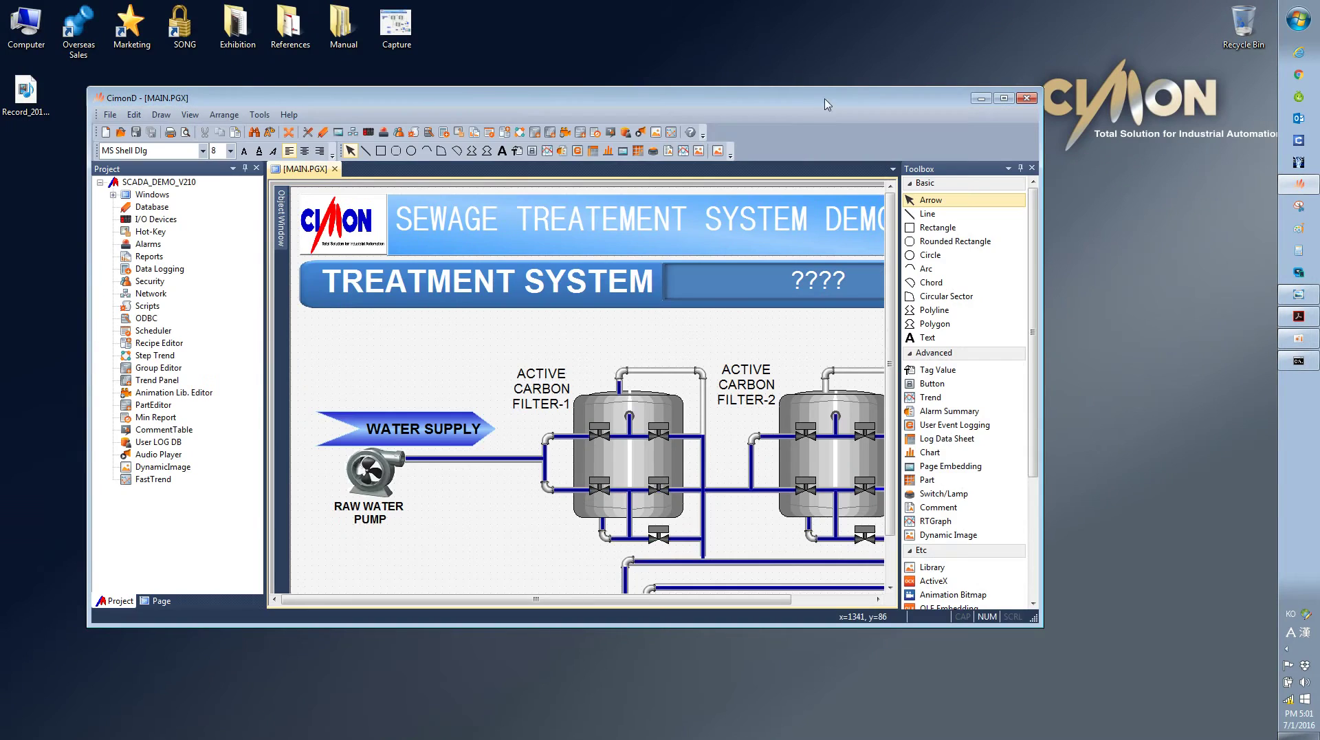
{"action": "double_click", "coordinate": [797, 103]}
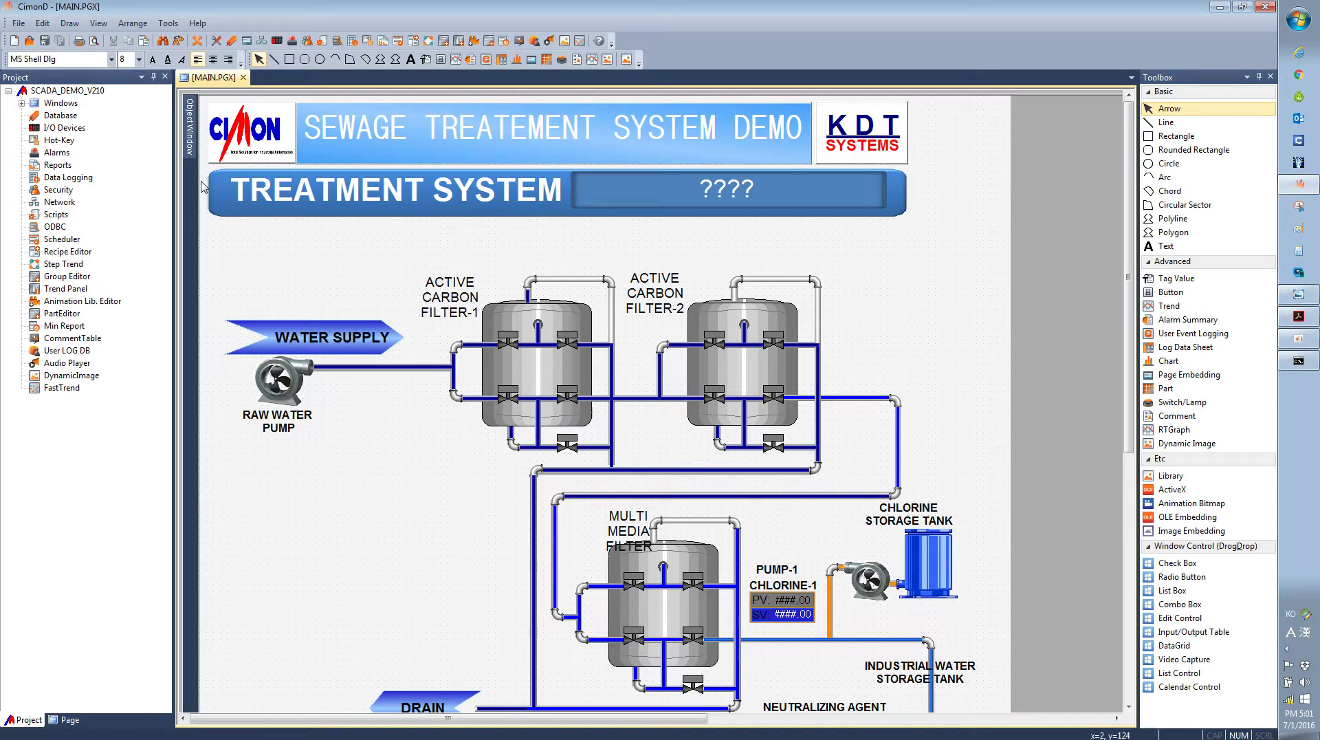
Step: Check the software version in Help > About CimonD, then close it
{"action": "left_click", "coordinate": [197, 24]}
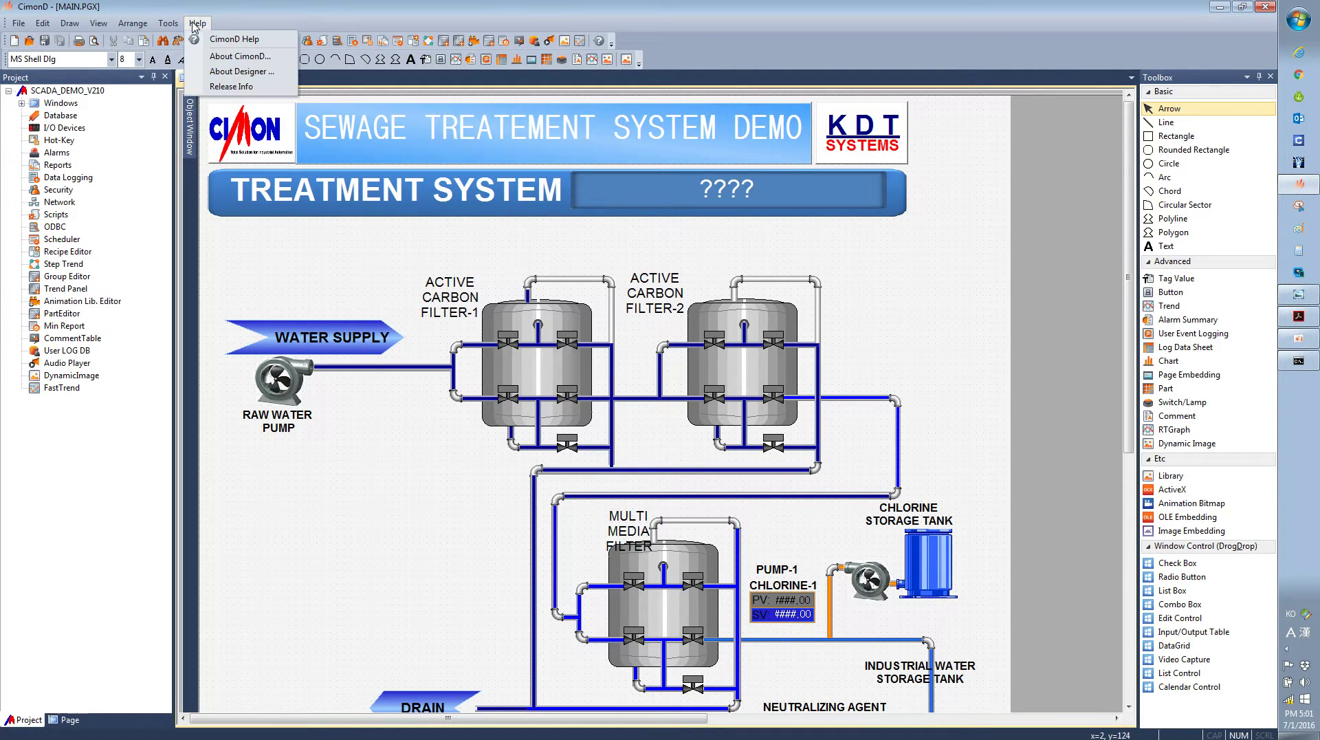
{"action": "left_click", "coordinate": [247, 58]}
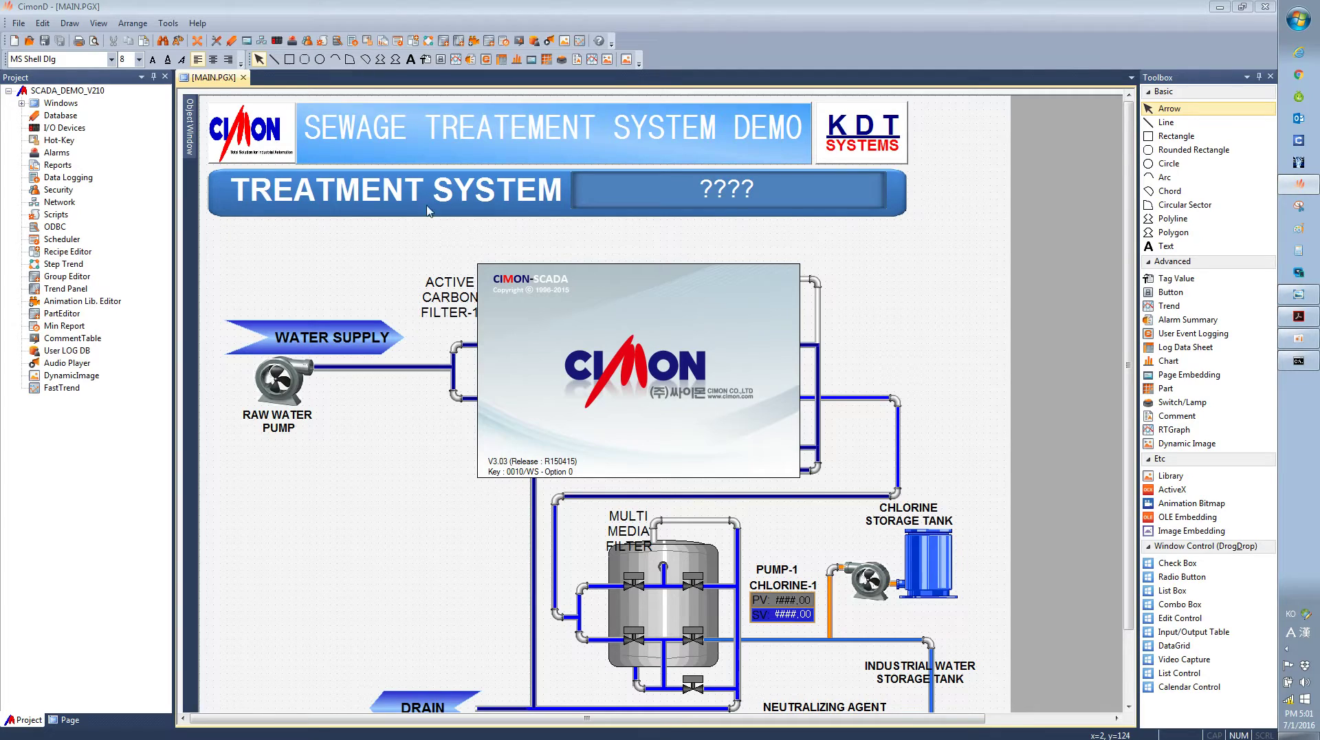
{"action": "left_click", "coordinate": [509, 177]}
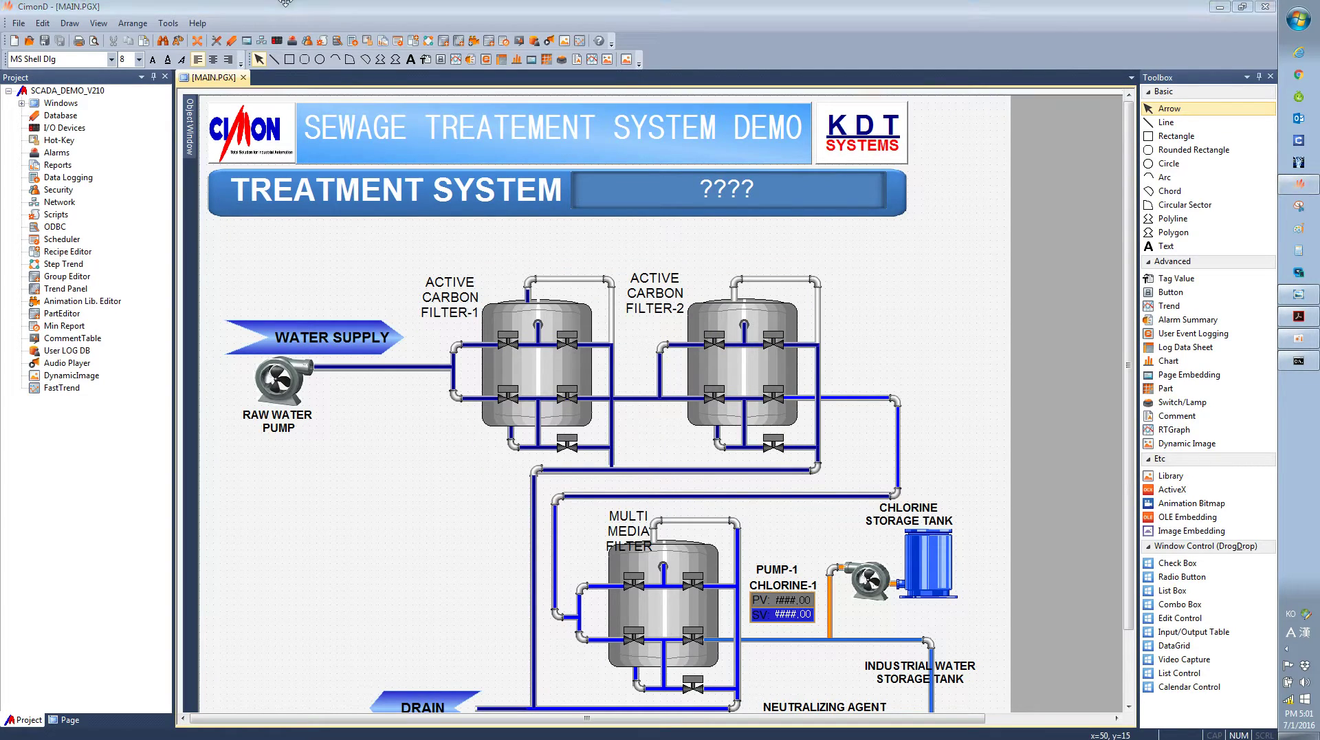
{"action": "left_click", "coordinate": [166, 25]}
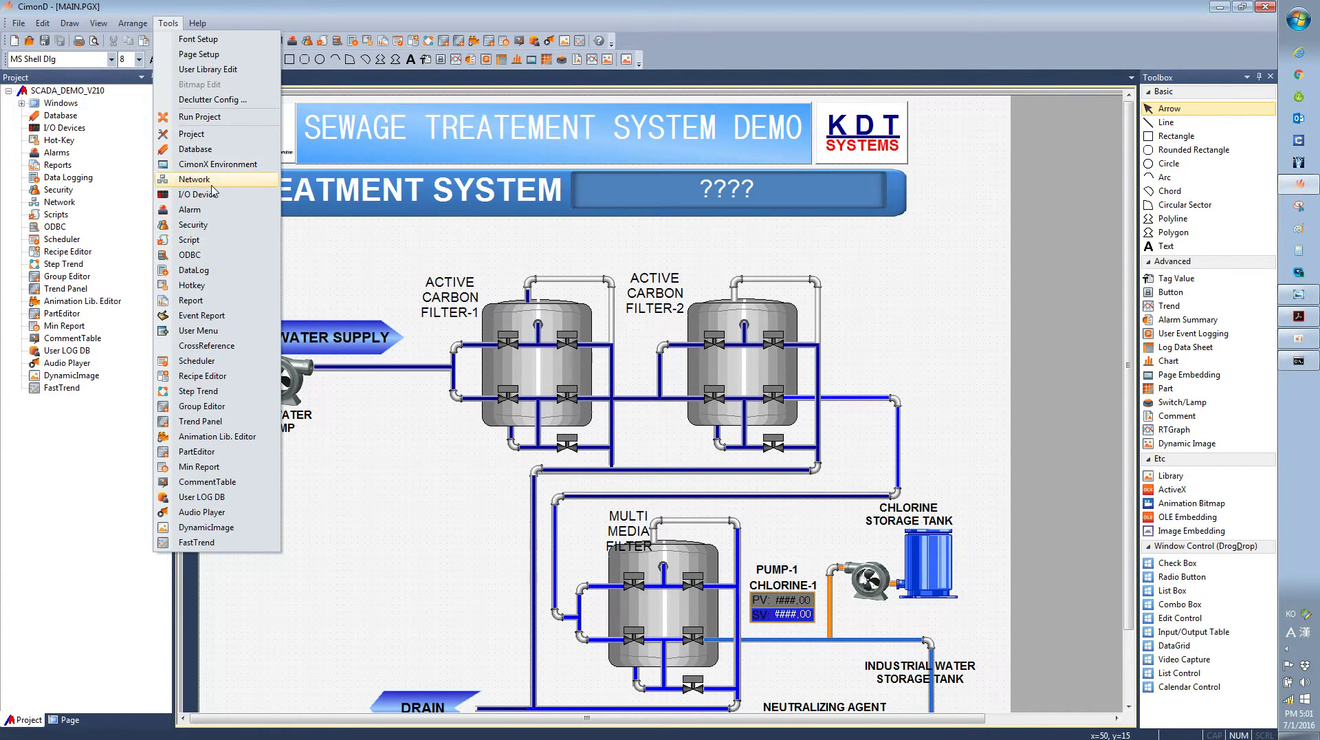
Step: Tick FEP (CIMON-Net Server) under Features Of Node in the Network Configuration
{"action": "left_click", "coordinate": [230, 179]}
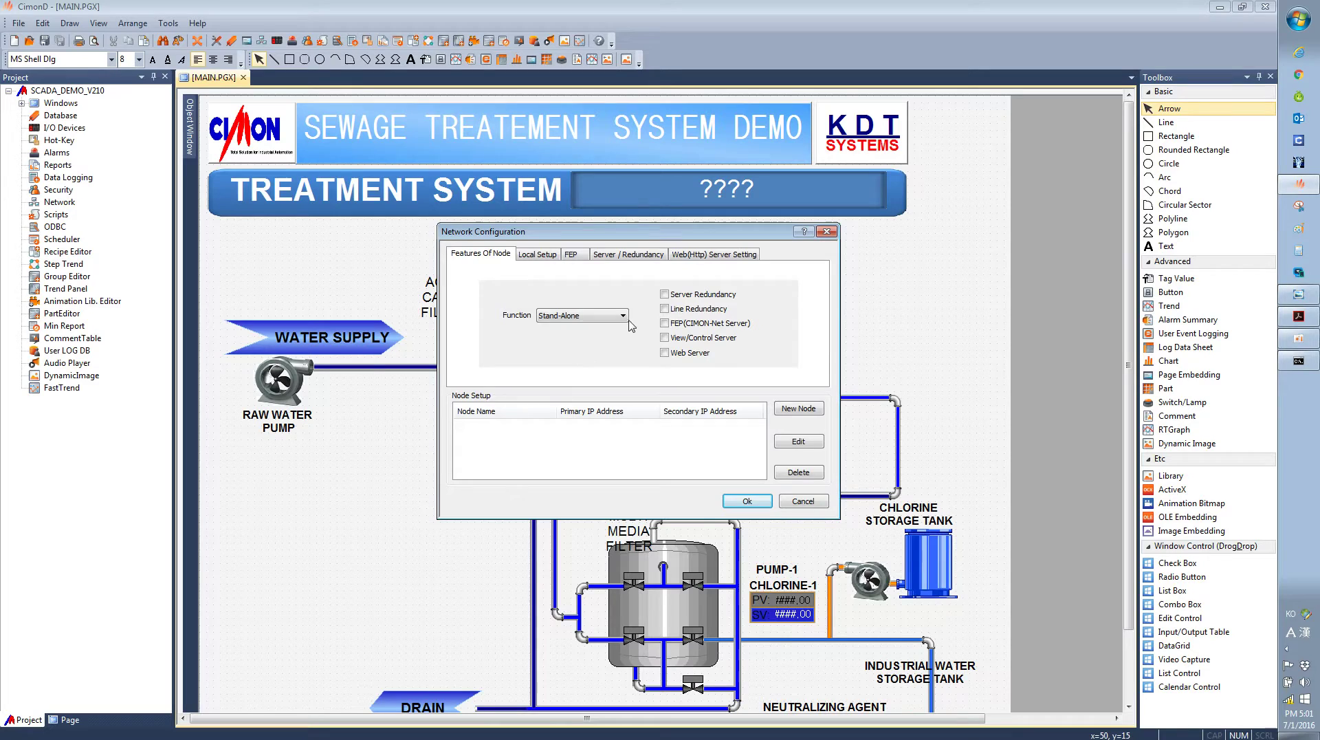
{"action": "left_click", "coordinate": [665, 324]}
{"action": "left_click", "coordinate": [664, 323]}
{"action": "left_click", "coordinate": [581, 257]}
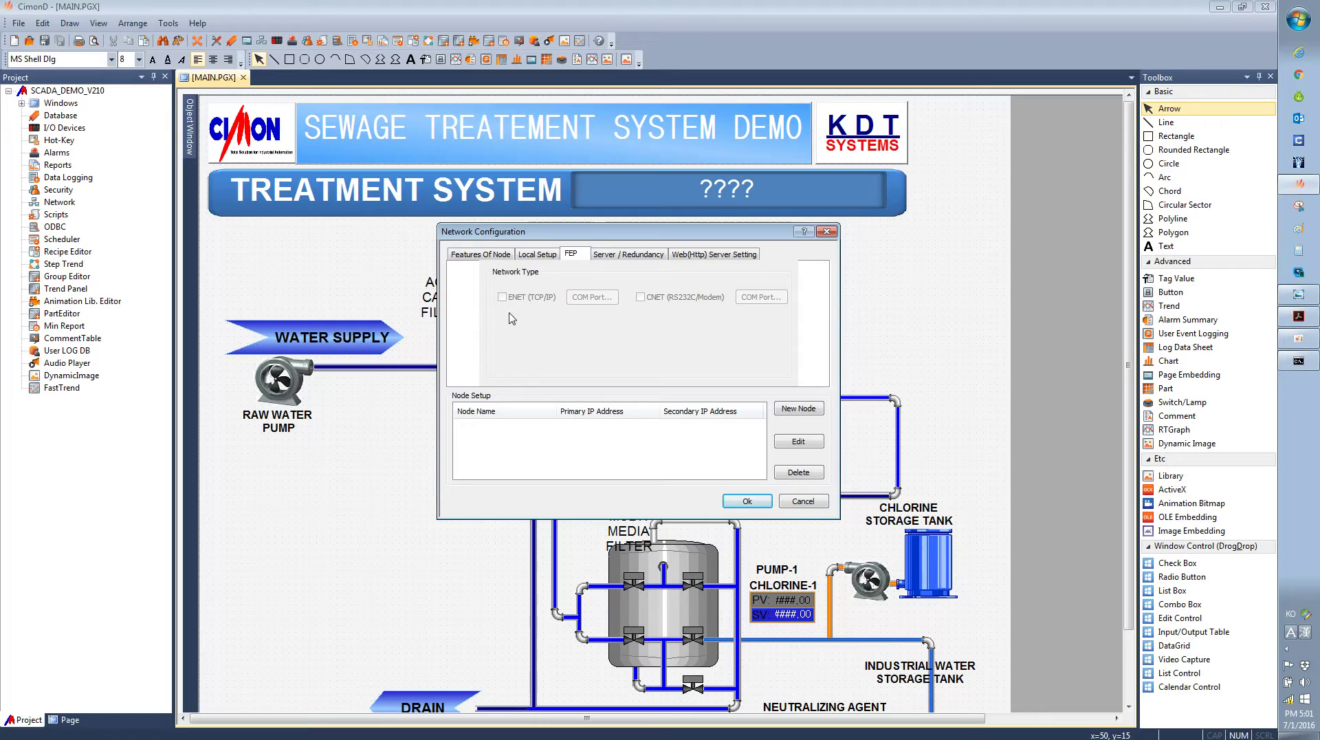
{"action": "left_click", "coordinate": [490, 256]}
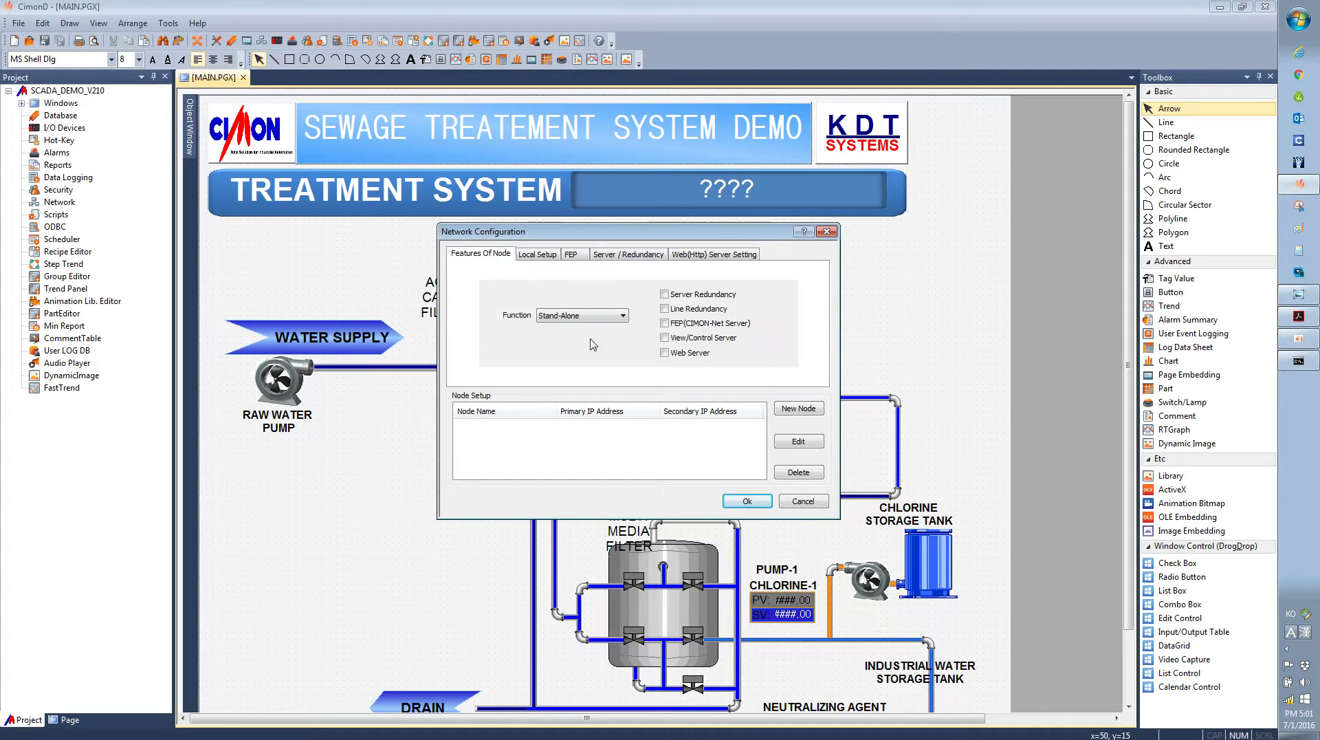
{"action": "left_click", "coordinate": [664, 324]}
{"action": "left_click", "coordinate": [572, 259]}
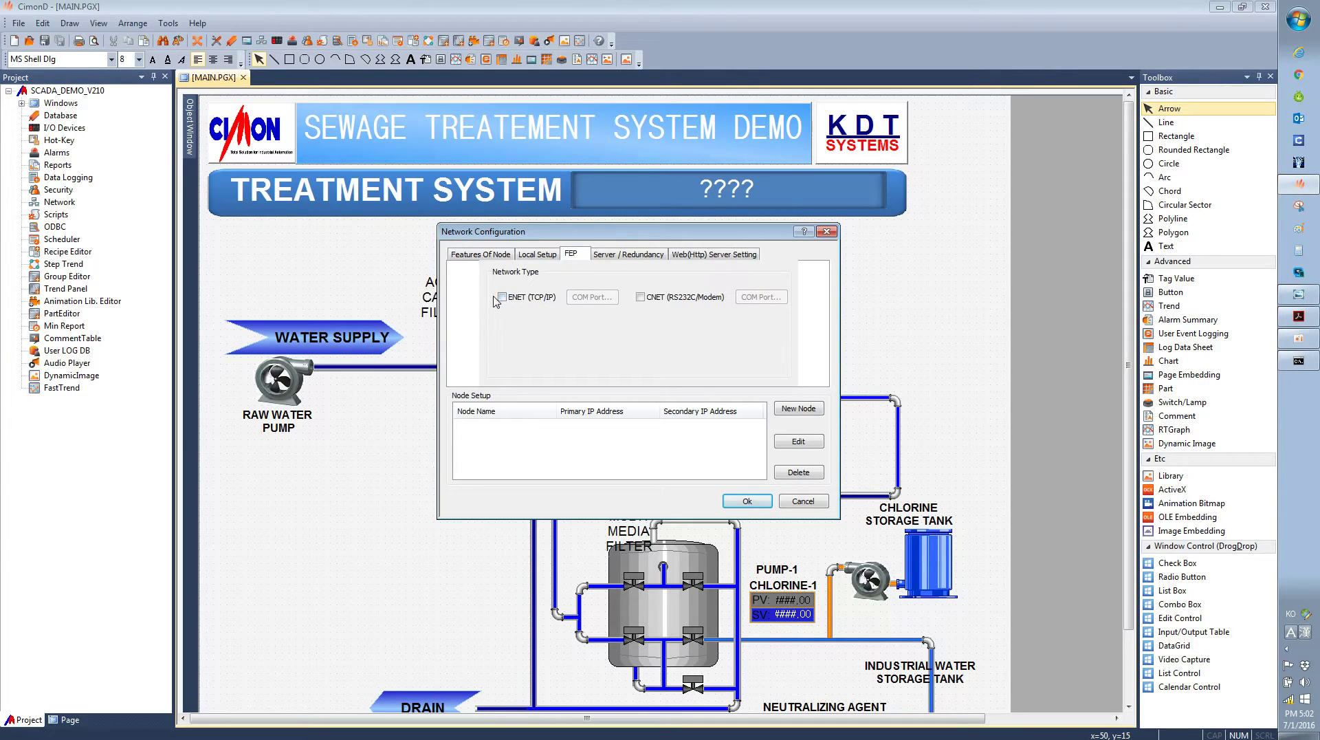
Step: Tick ENET (TCP/IP) on the FEP tab and open its CIMON-ENet port settings
{"action": "left_click", "coordinate": [504, 298]}
{"action": "left_click", "coordinate": [584, 298]}
{"action": "left_click_drag", "start_coordinate": [648, 313], "coordinate": [664, 335]}
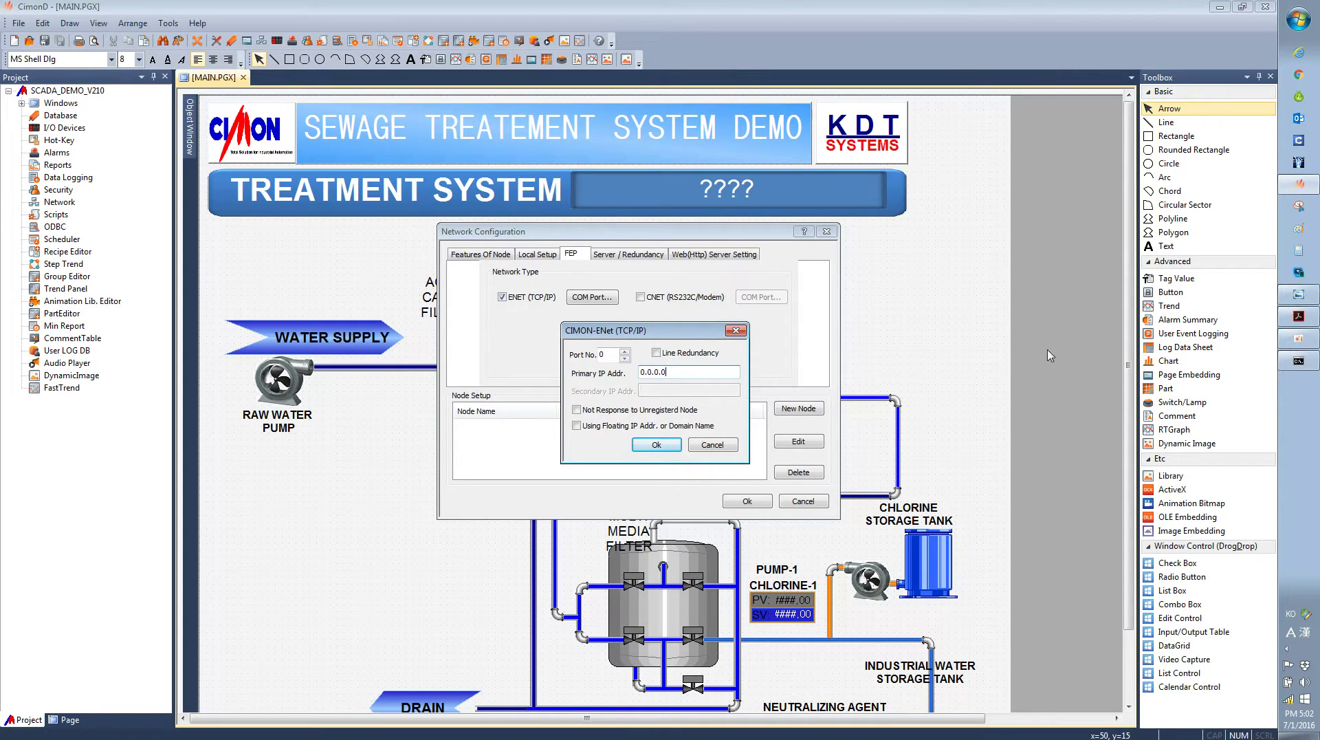
Step: Compare the Primary IP field with the ipconfig wireless address 192.168.0.5
{"action": "left_click", "coordinate": [1297, 361]}
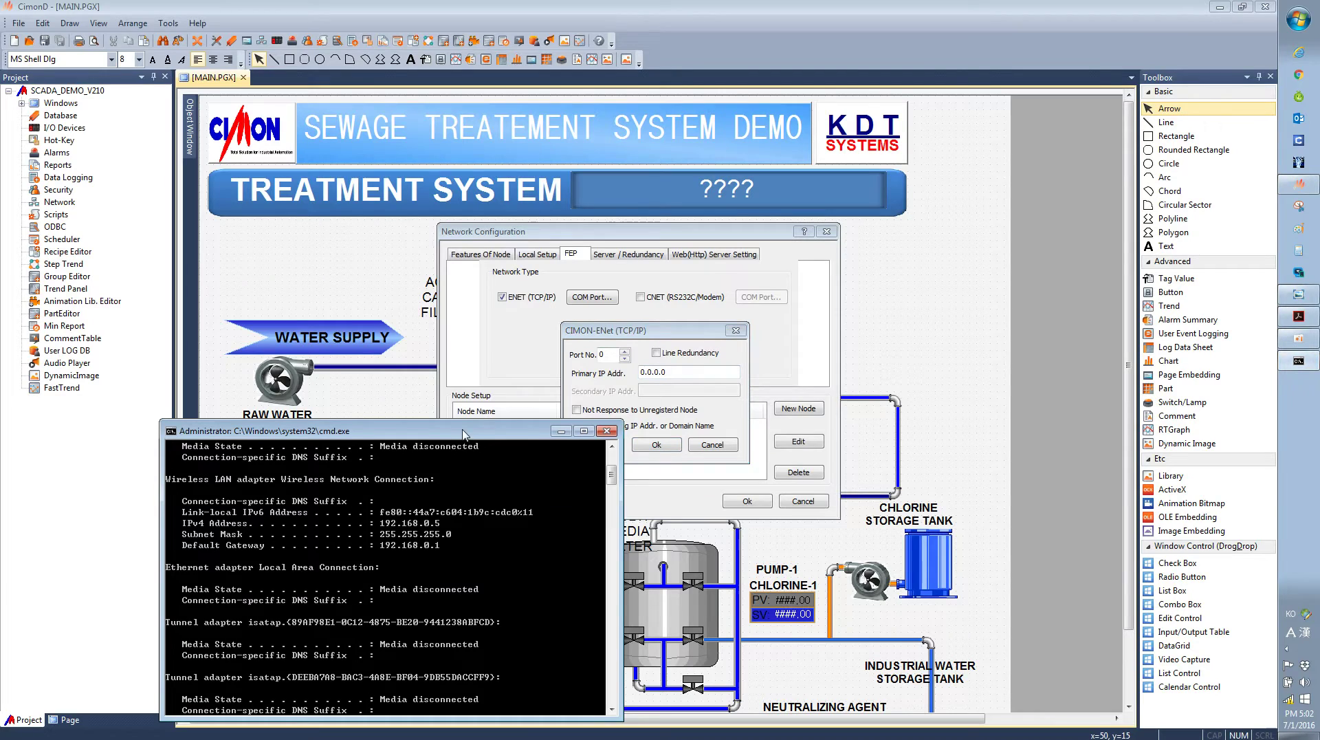
{"action": "left_click_drag", "start_coordinate": [464, 435], "coordinate": [380, 271]}
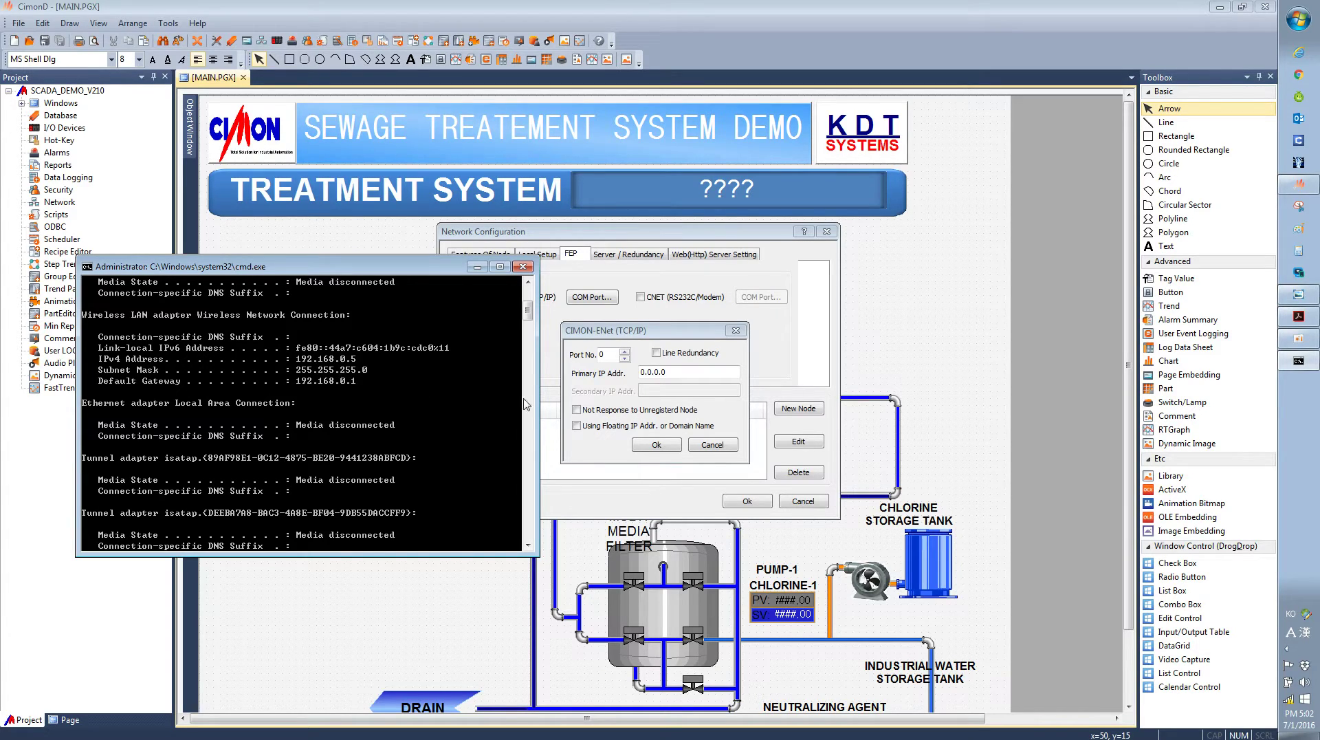
{"action": "left_click", "coordinate": [676, 373]}
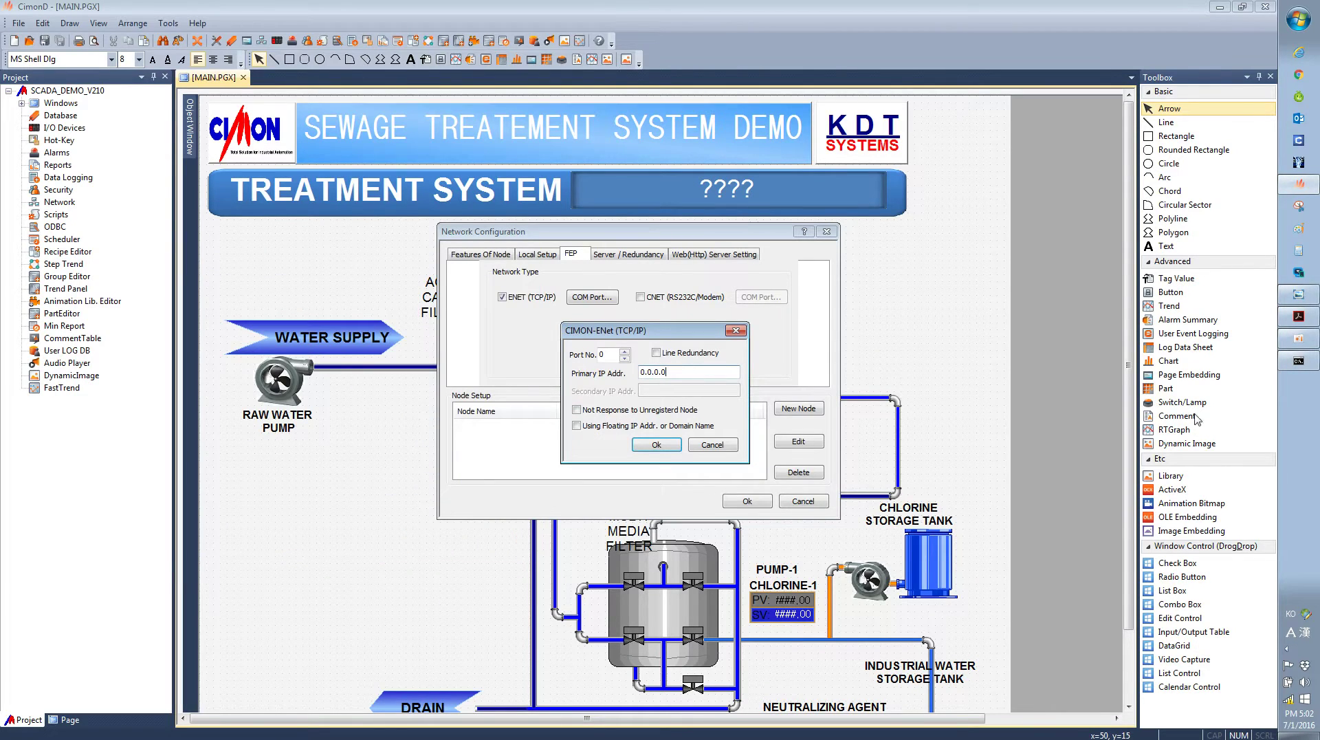
{"action": "left_click", "coordinate": [1298, 362]}
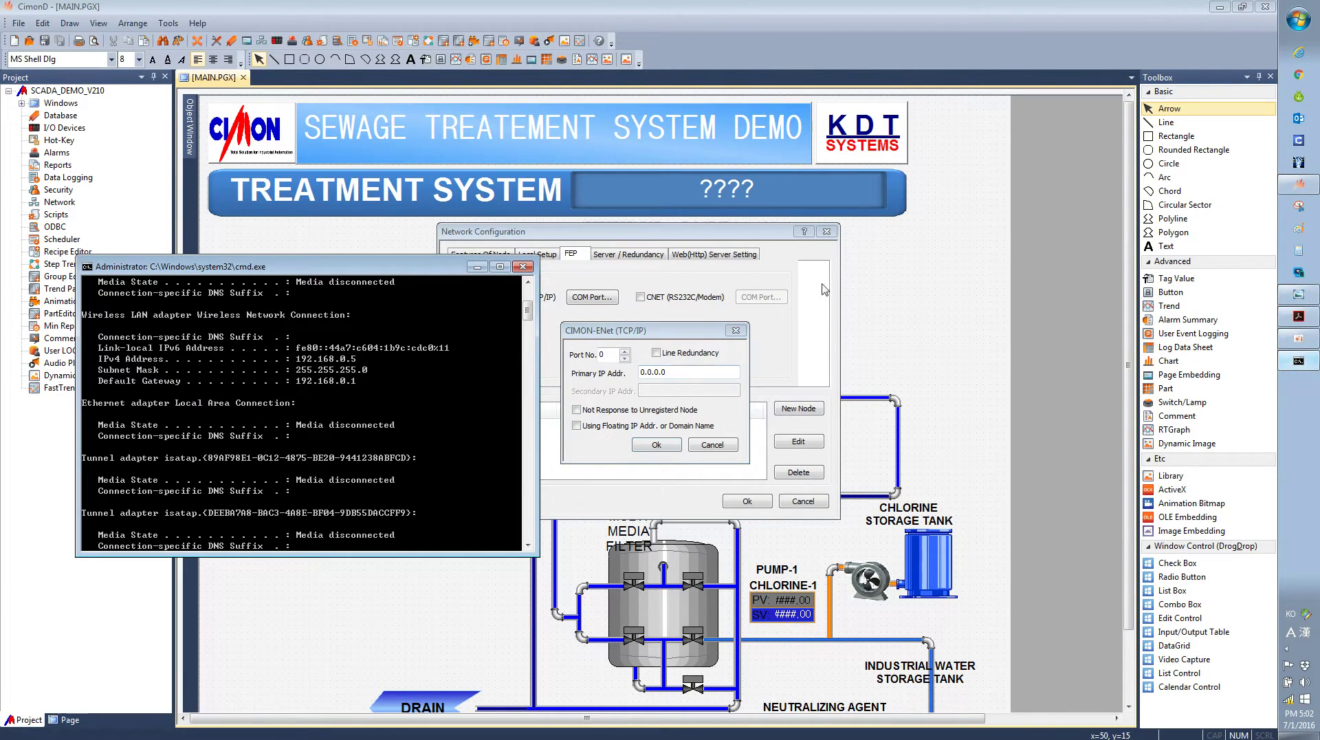
{"action": "left_click", "coordinate": [666, 374]}
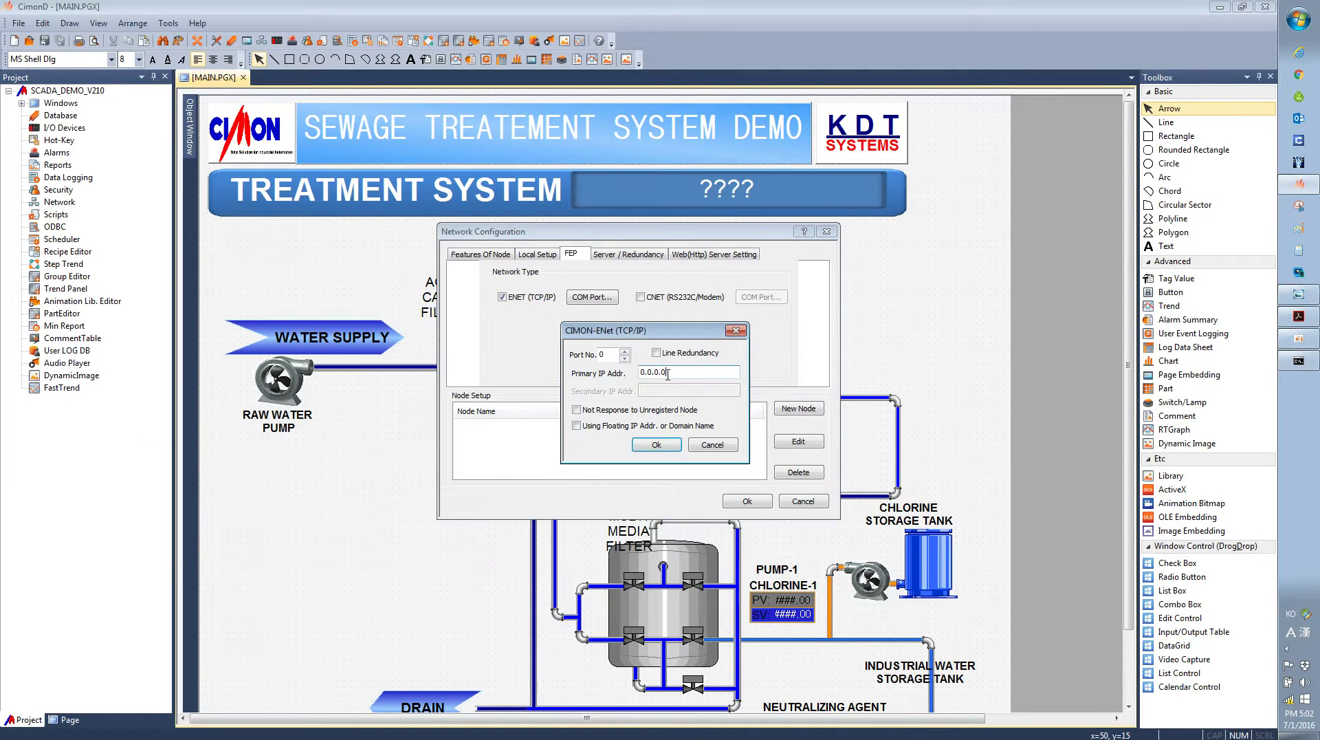
{"action": "left_click", "coordinate": [1297, 362]}
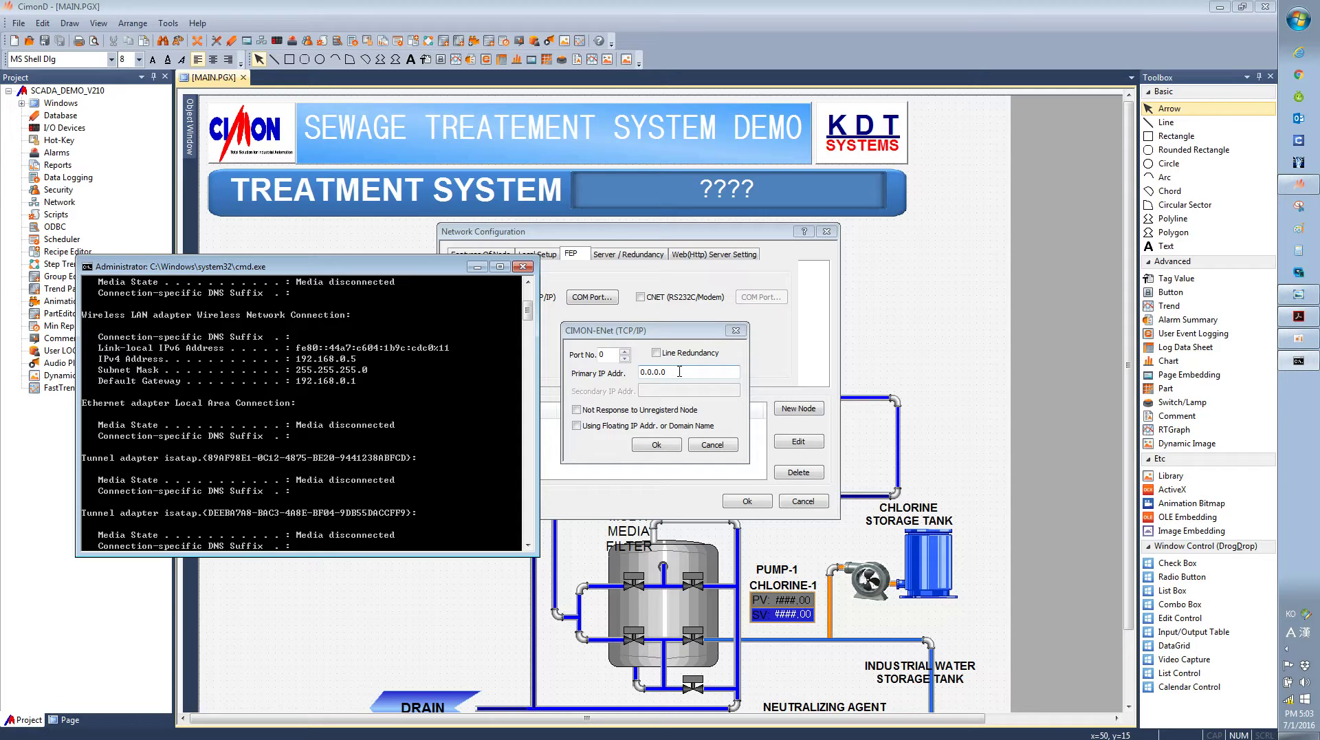
Step: Close the command prompt and confirm CIMON-ENet and Network Configuration with Primary IP 0.0.0.0
{"action": "left_click", "coordinate": [523, 266]}
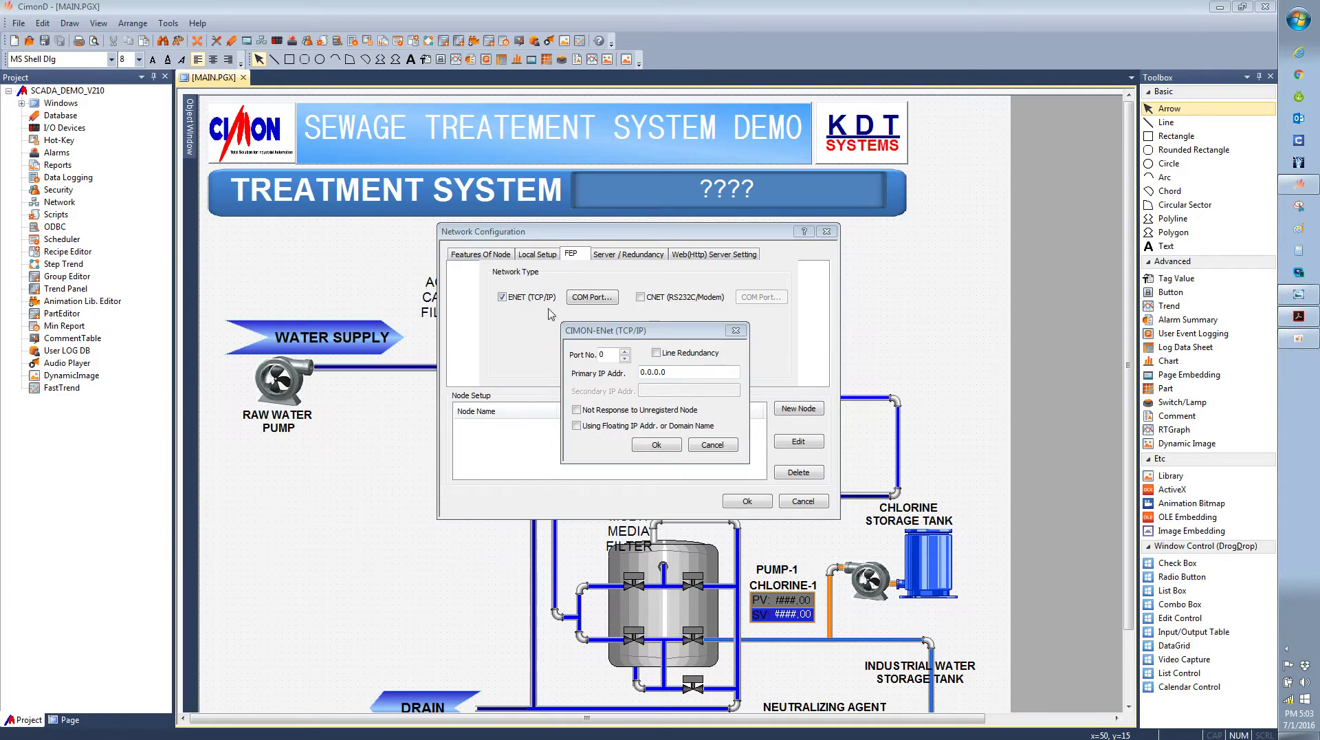
{"action": "left_click", "coordinate": [656, 445]}
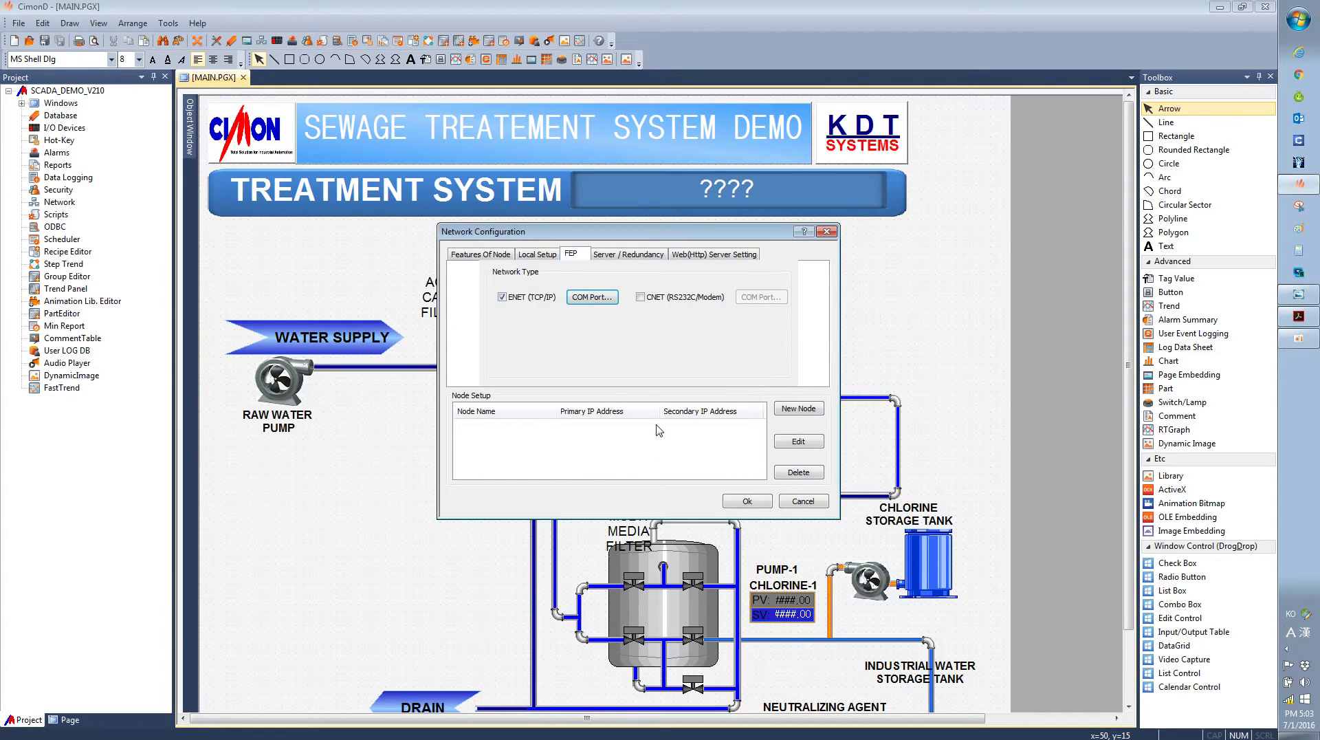
{"action": "left_click", "coordinate": [747, 502]}
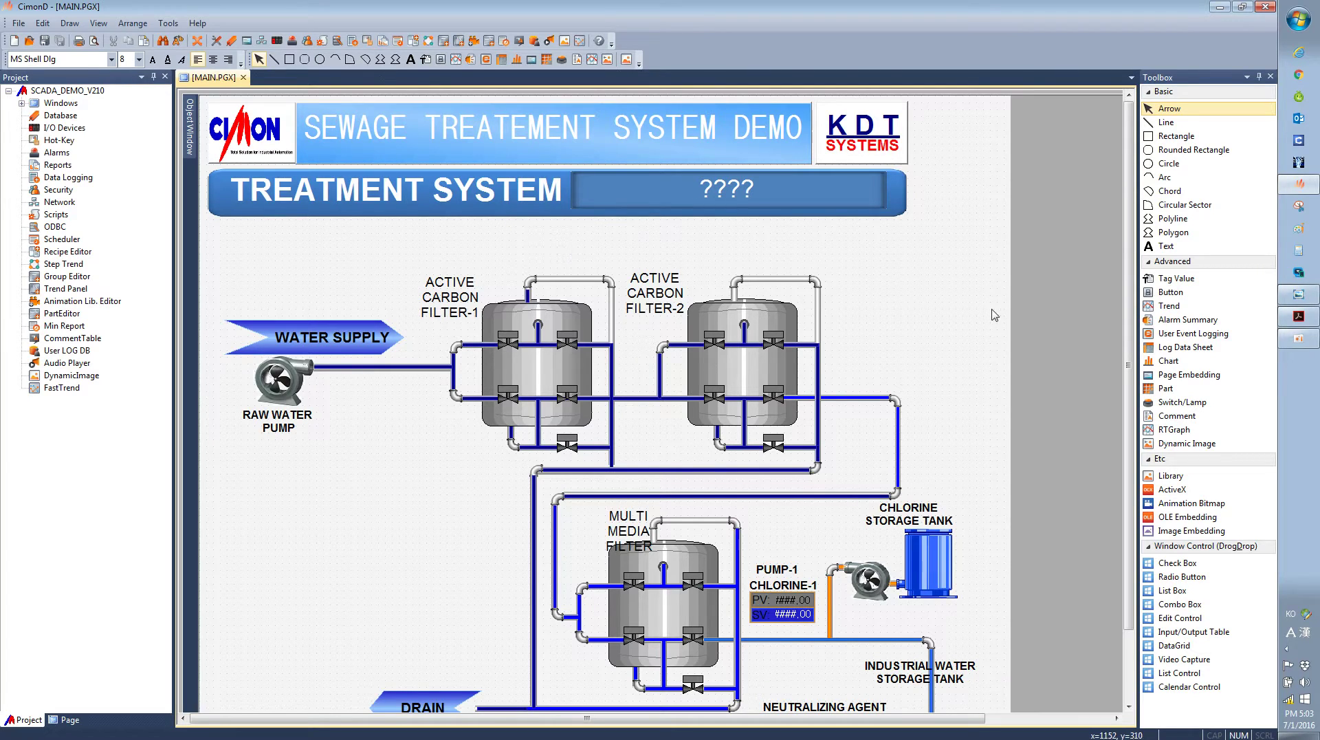
Step: Start MobileDesigner from the UltimateAccess group under All Programs
{"action": "left_click", "coordinate": [1289, 22]}
{"action": "left_click", "coordinate": [1097, 321]}
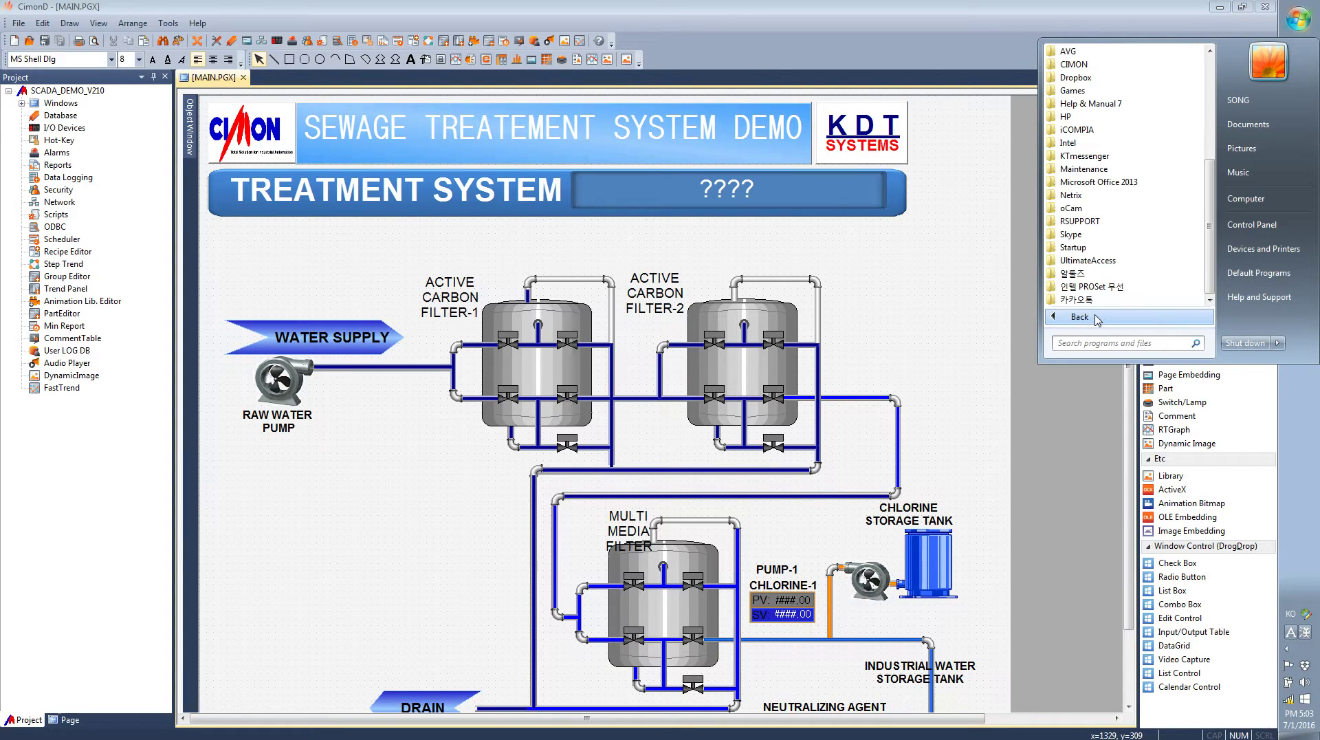
{"action": "left_click", "coordinate": [1097, 260]}
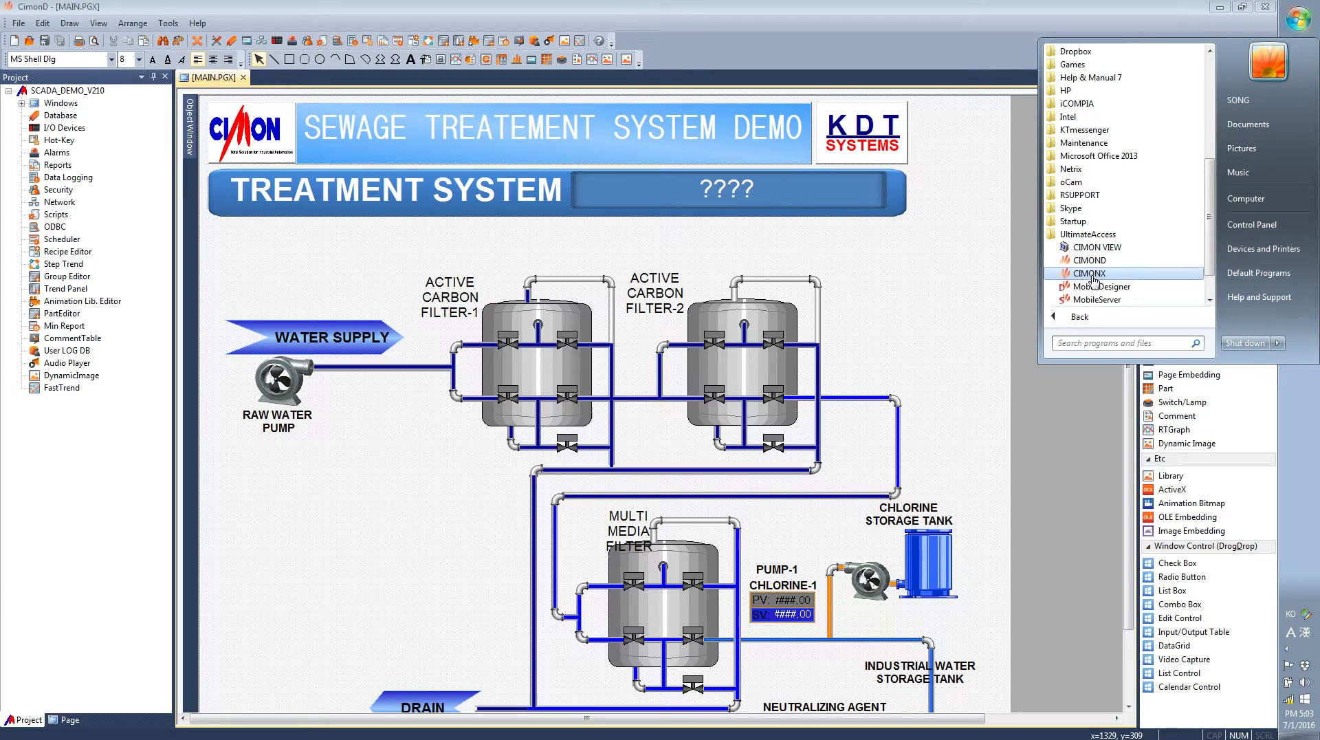
{"action": "left_click", "coordinate": [1091, 288]}
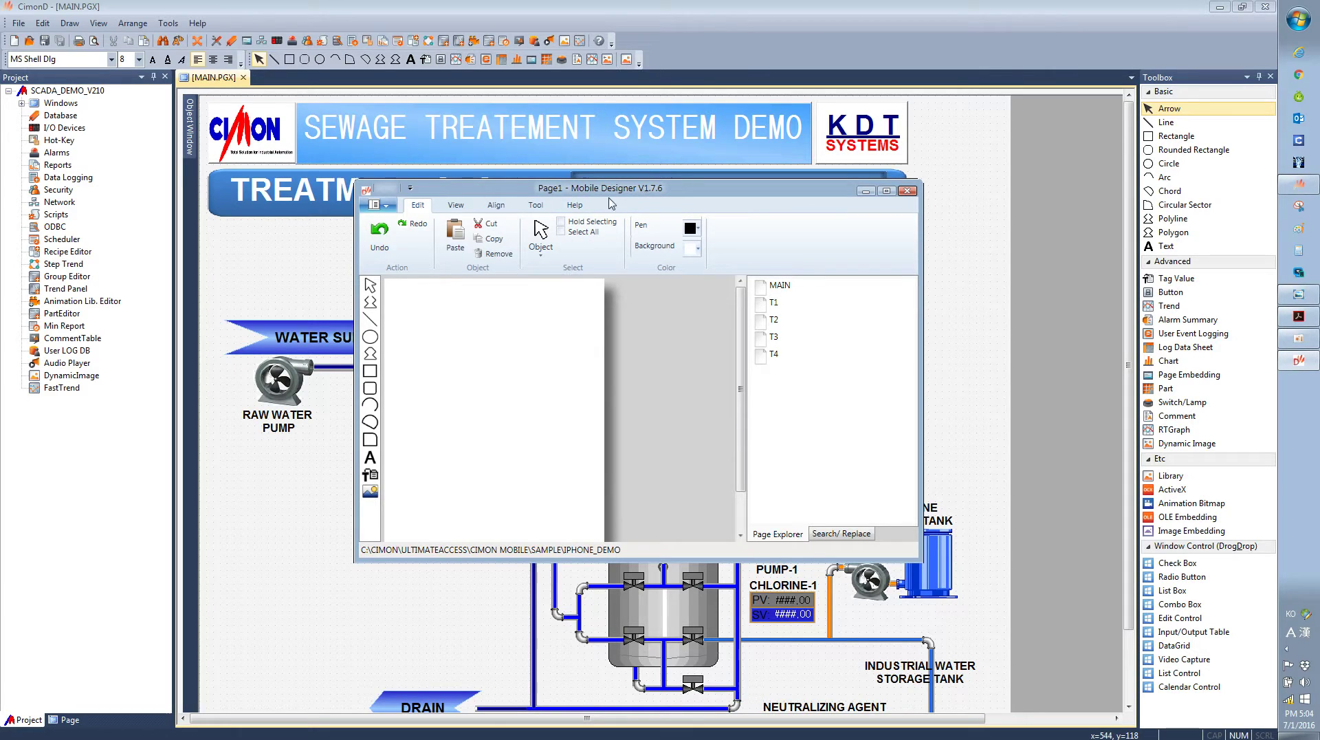
{"action": "left_click", "coordinate": [574, 205]}
{"action": "left_click", "coordinate": [410, 233]}
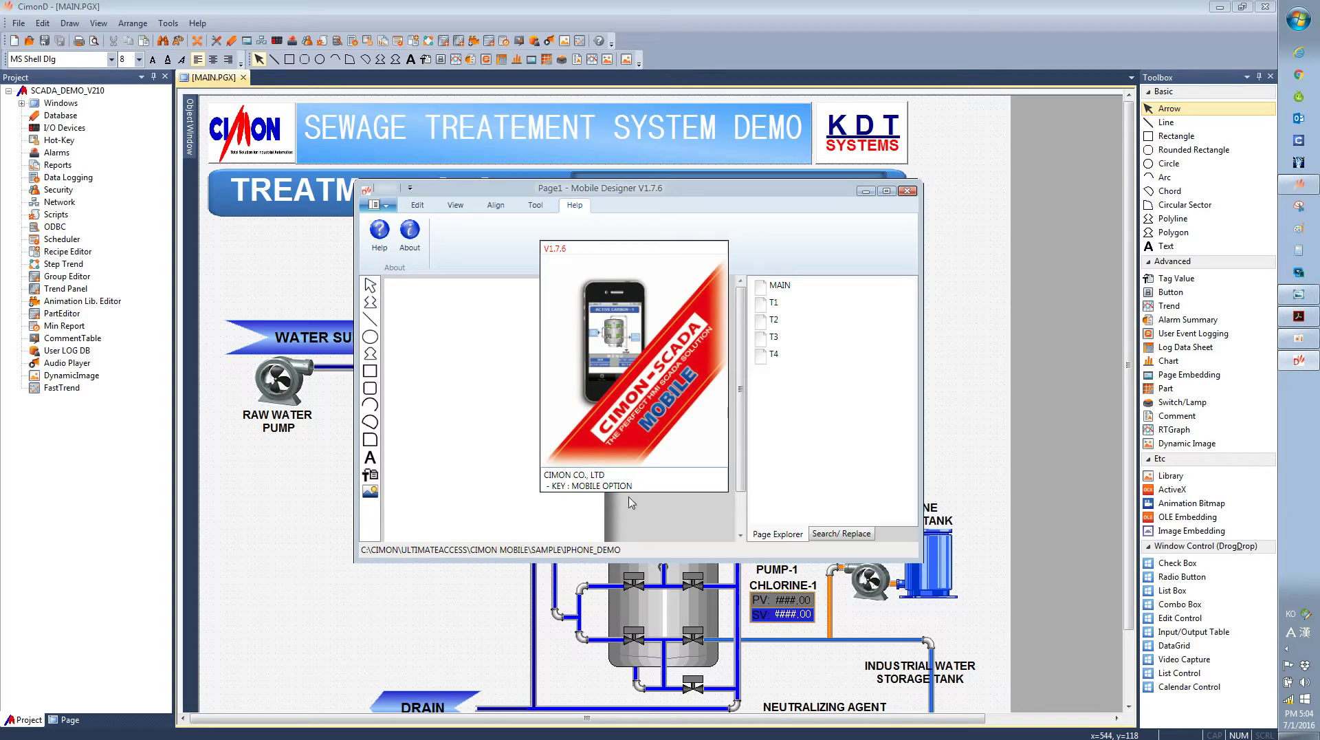
{"action": "left_click", "coordinate": [612, 485]}
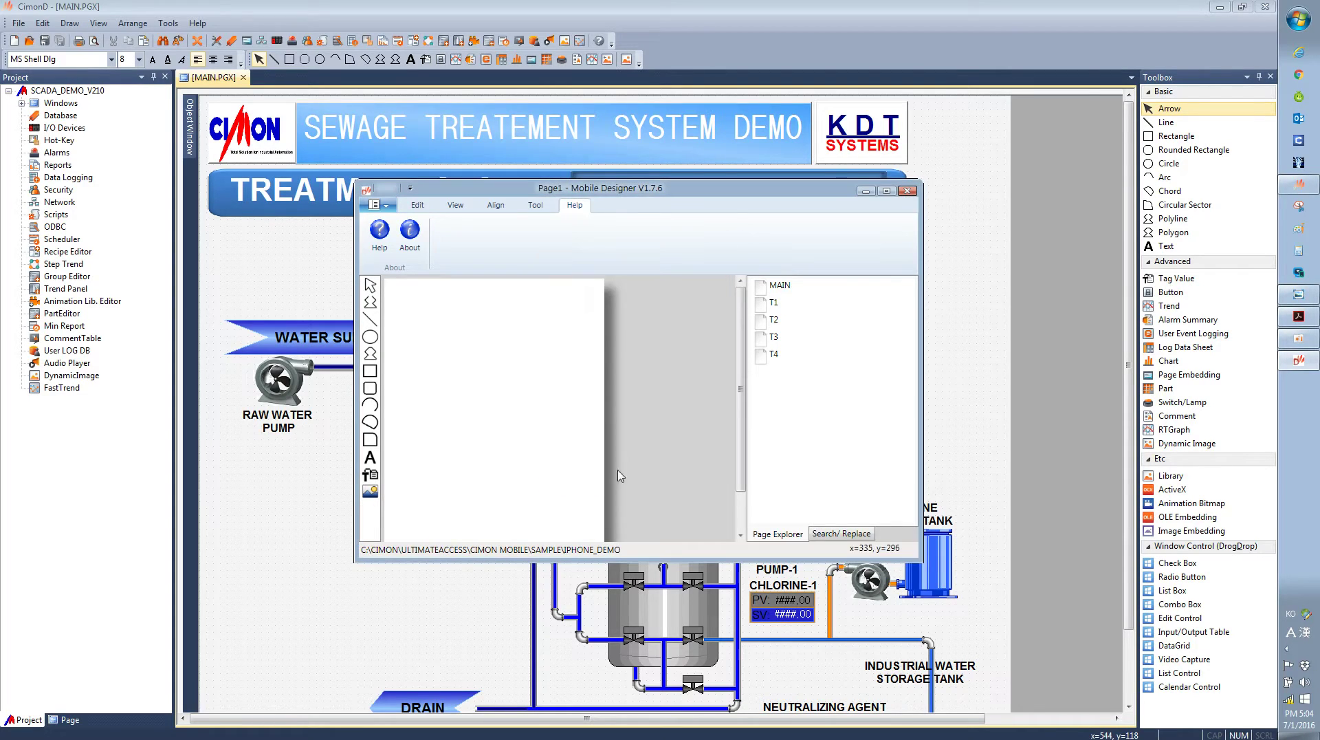
{"action": "left_click", "coordinate": [419, 206]}
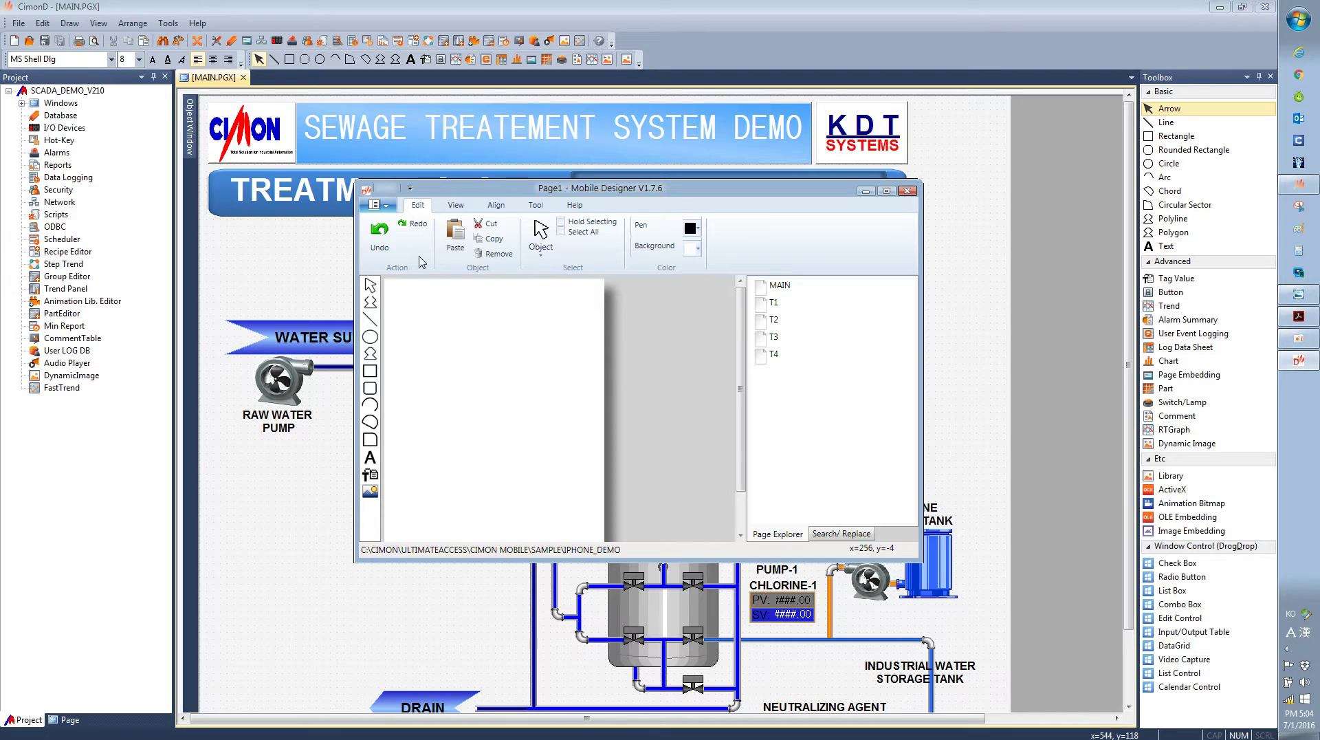
Step: Open IPHONE_DEMO.pml from C:\CIMON\UltimateAccess\CIMON MOBILE\Sample\IPHONE_DEMO and load its MAIN page
{"action": "left_click", "coordinate": [377, 205]}
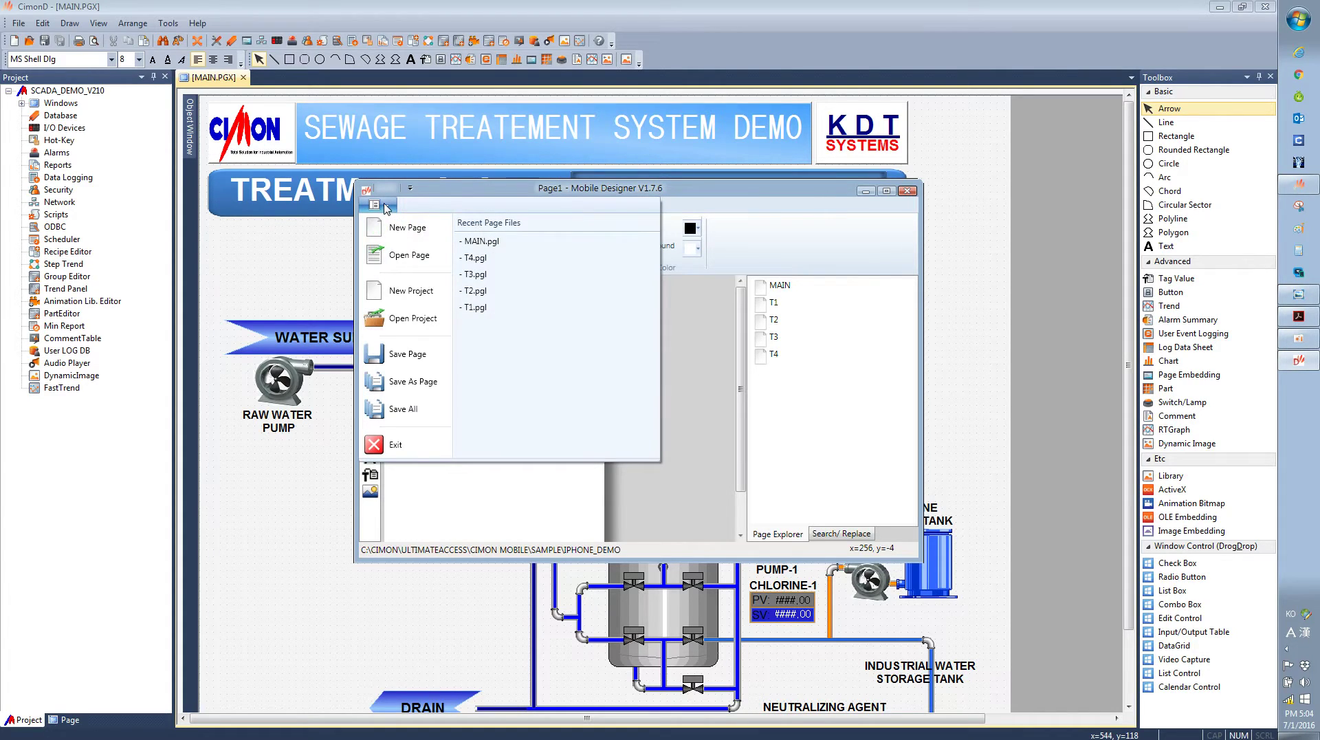
{"action": "left_click", "coordinate": [397, 321]}
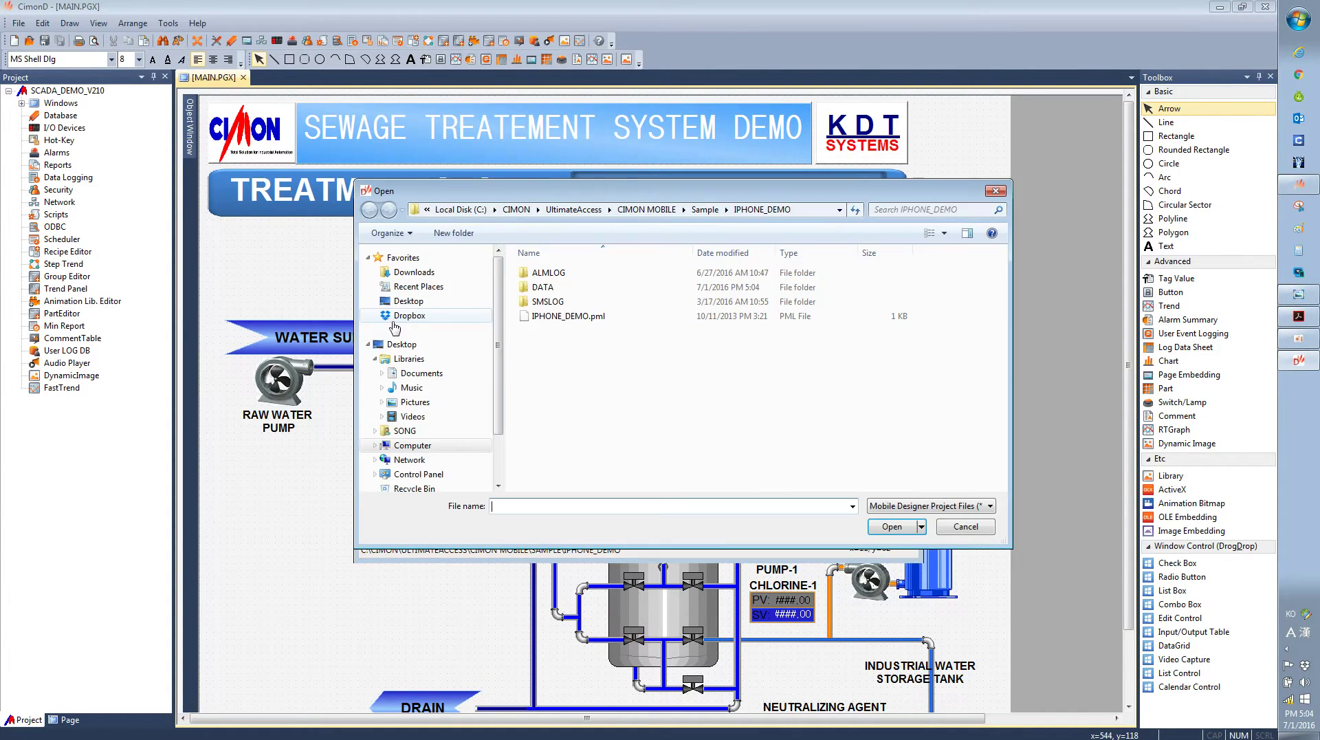
{"action": "left_click", "coordinate": [516, 210]}
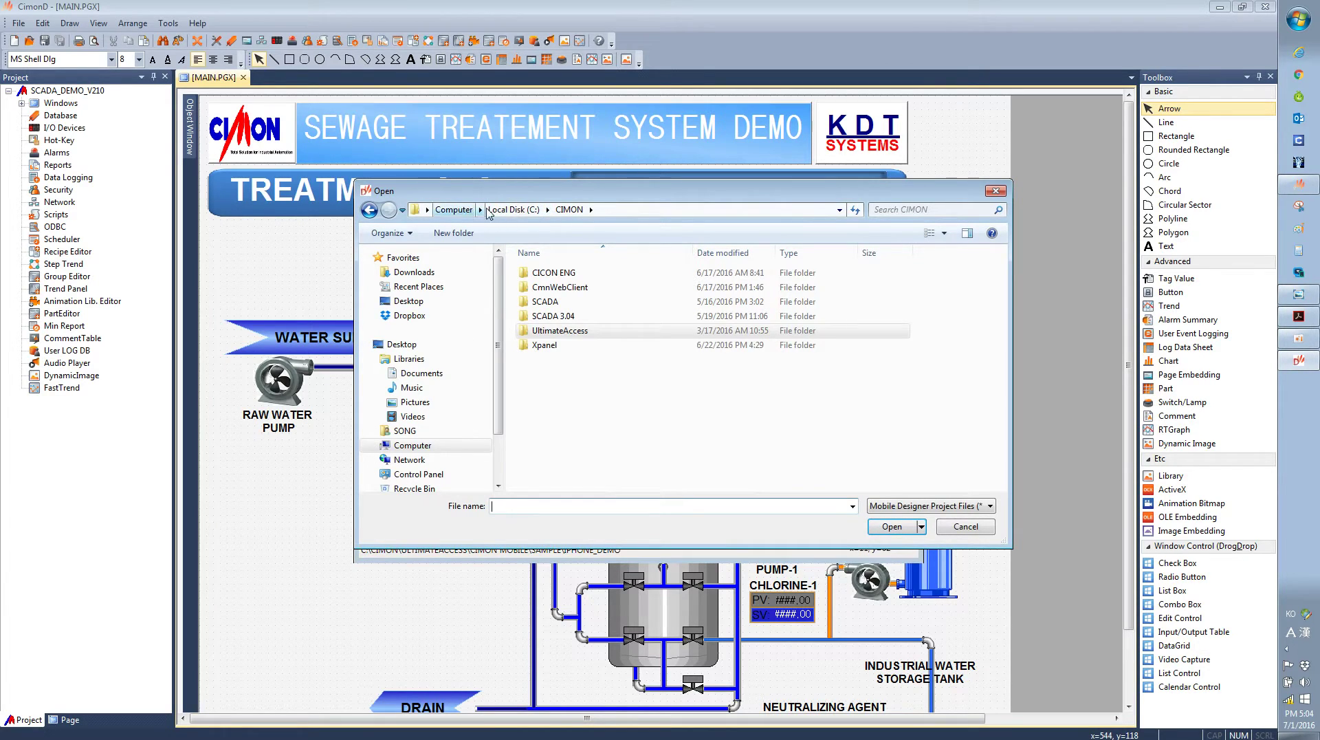
{"action": "double_click", "coordinate": [569, 333]}
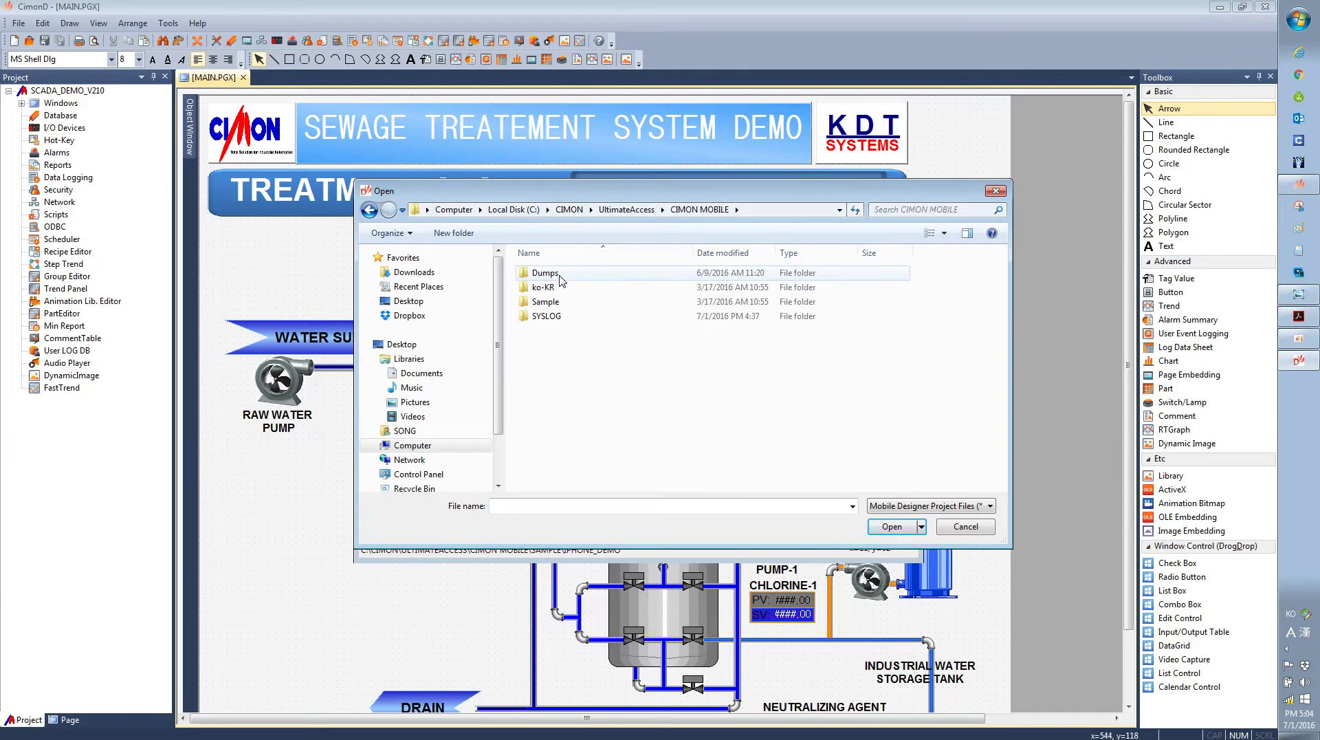
{"action": "double_click", "coordinate": [559, 275]}
{"action": "double_click", "coordinate": [565, 301]}
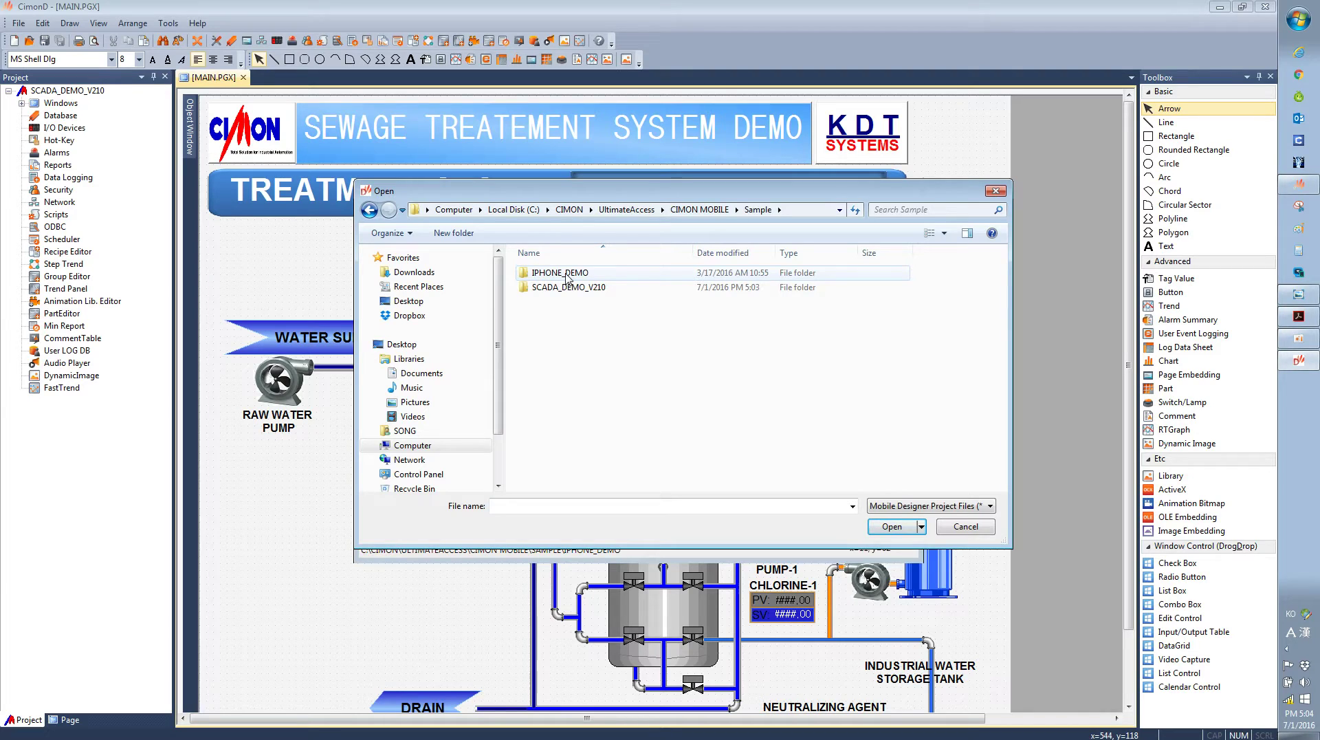
{"action": "double_click", "coordinate": [566, 274]}
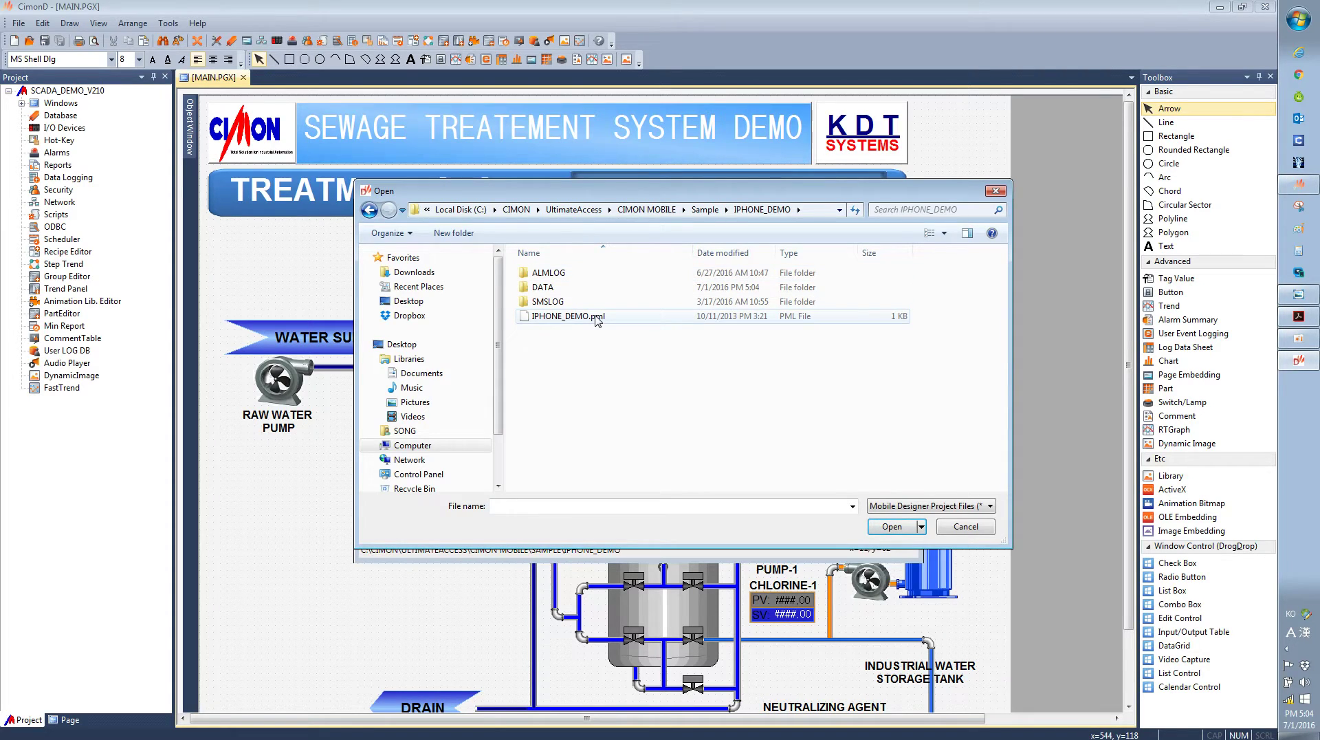
{"action": "double_click", "coordinate": [597, 317]}
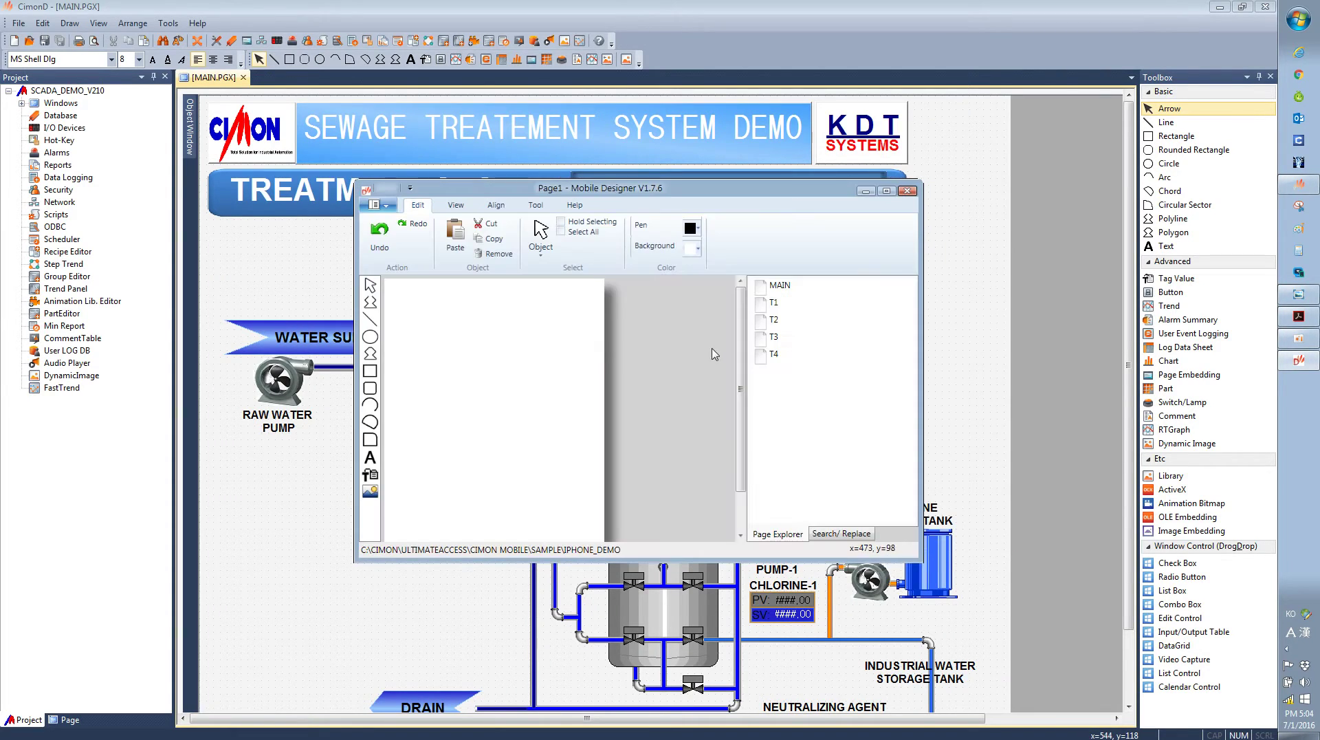
{"action": "double_click", "coordinate": [777, 287]}
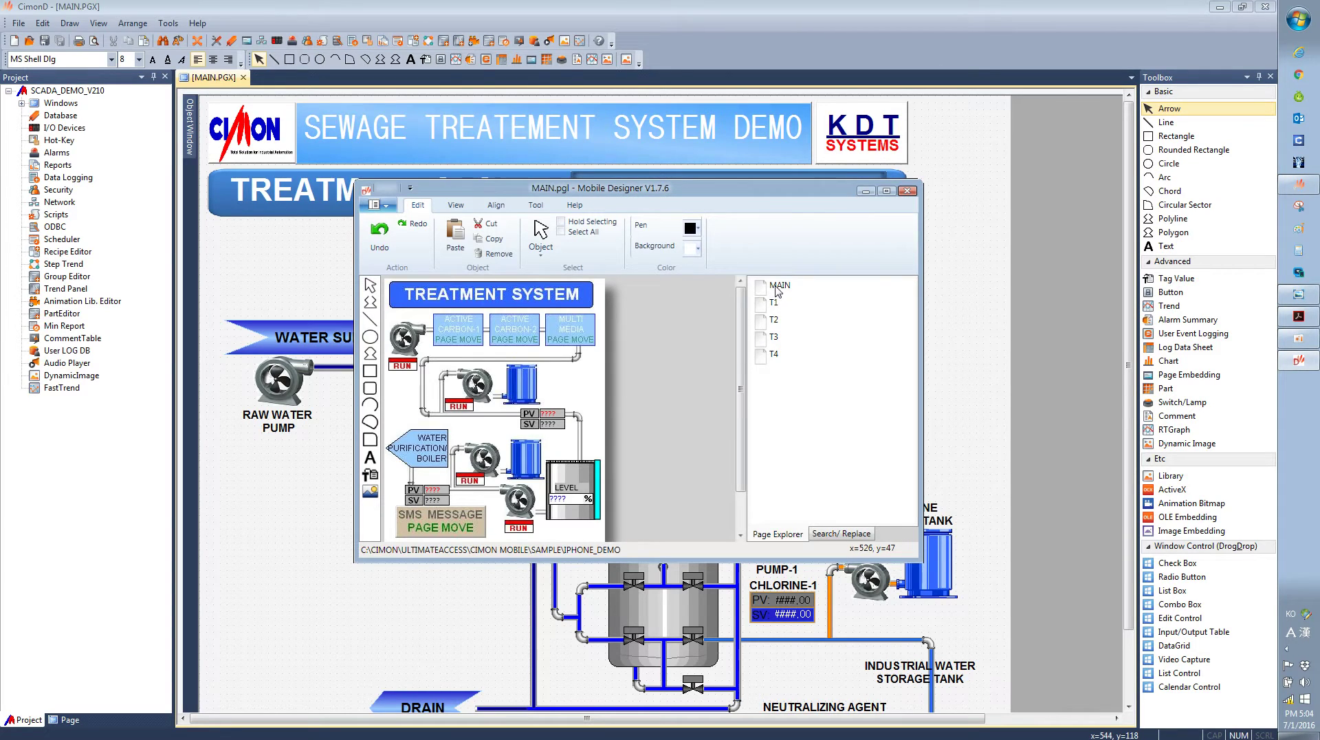
Step: Narrow the Mobile Designer window and park it on the right, beside the CimonD sewage diagram
{"action": "left_click_drag", "start_coordinate": [644, 193], "coordinate": [899, 194]}
{"action": "left_click_drag", "start_coordinate": [1174, 317], "coordinate": [1043, 317]}
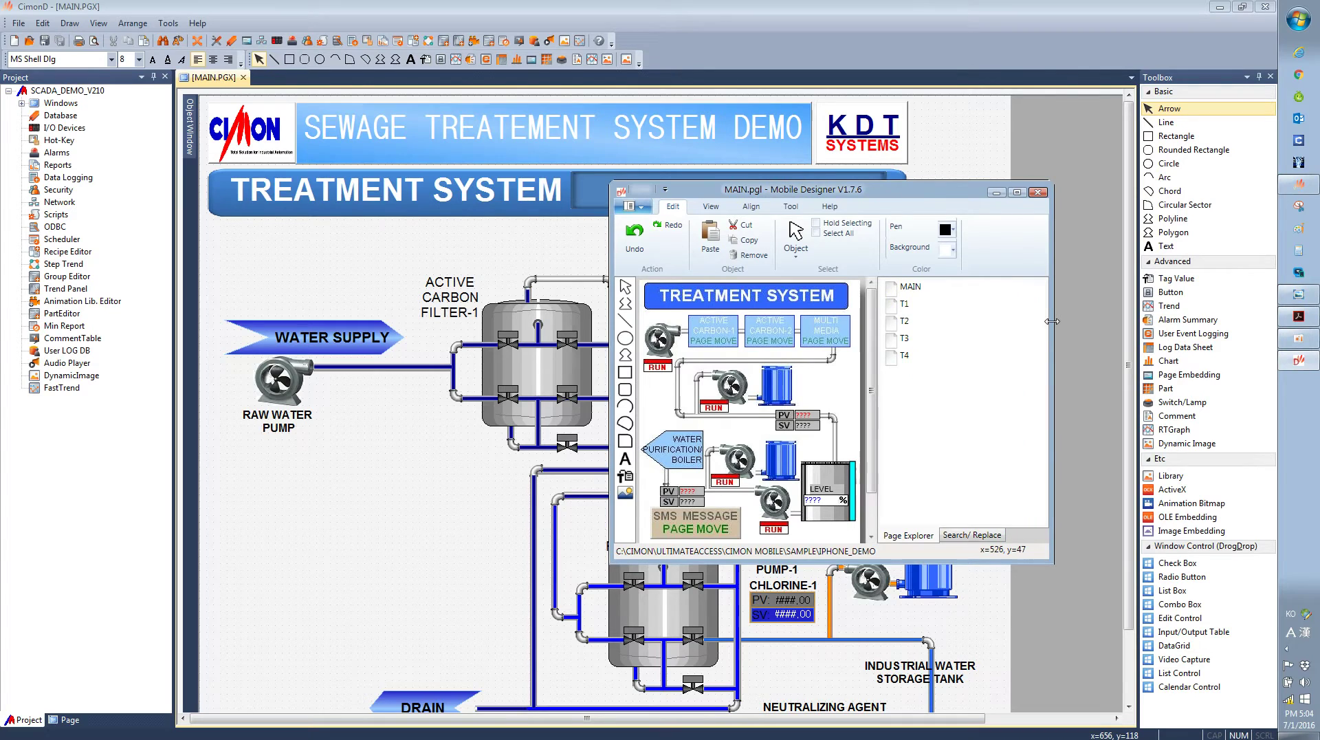
{"action": "left_click_drag", "start_coordinate": [879, 194], "coordinate": [1142, 156]}
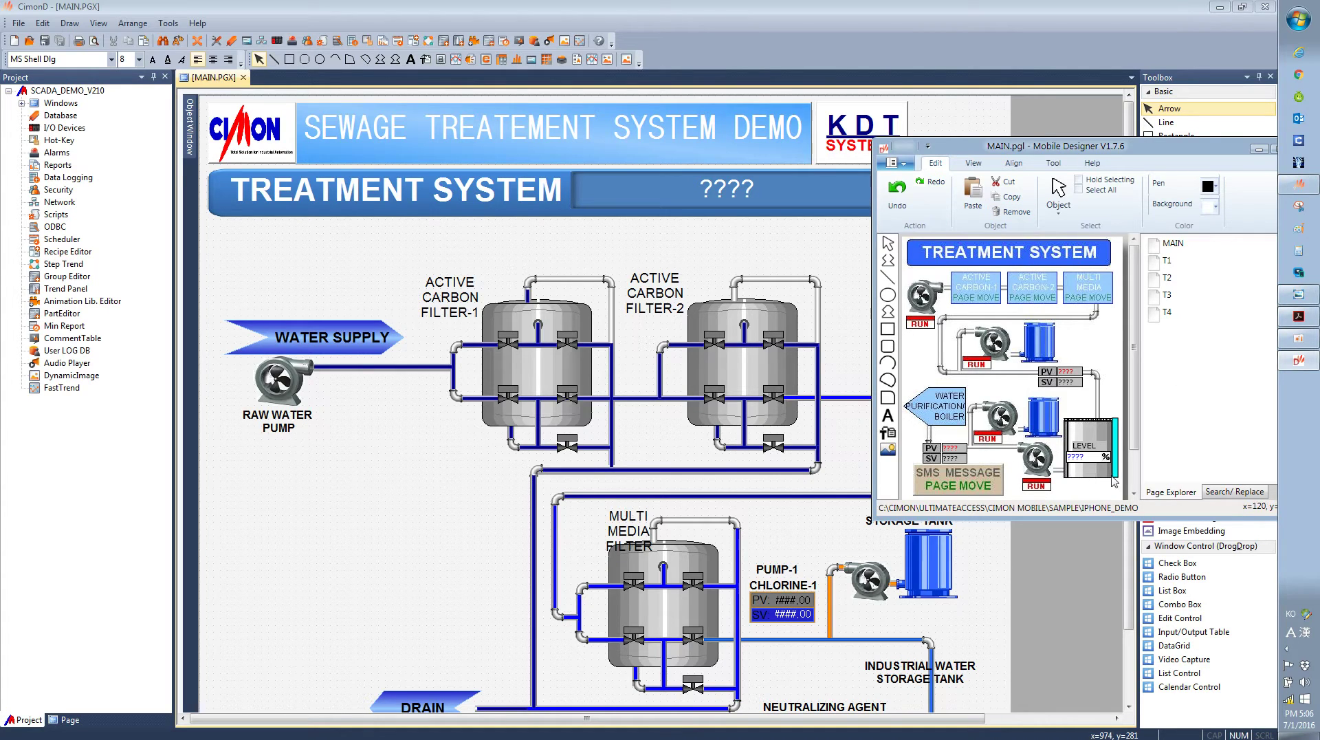
{"action": "left_click_drag", "start_coordinate": [1062, 148], "coordinate": [1076, 213]}
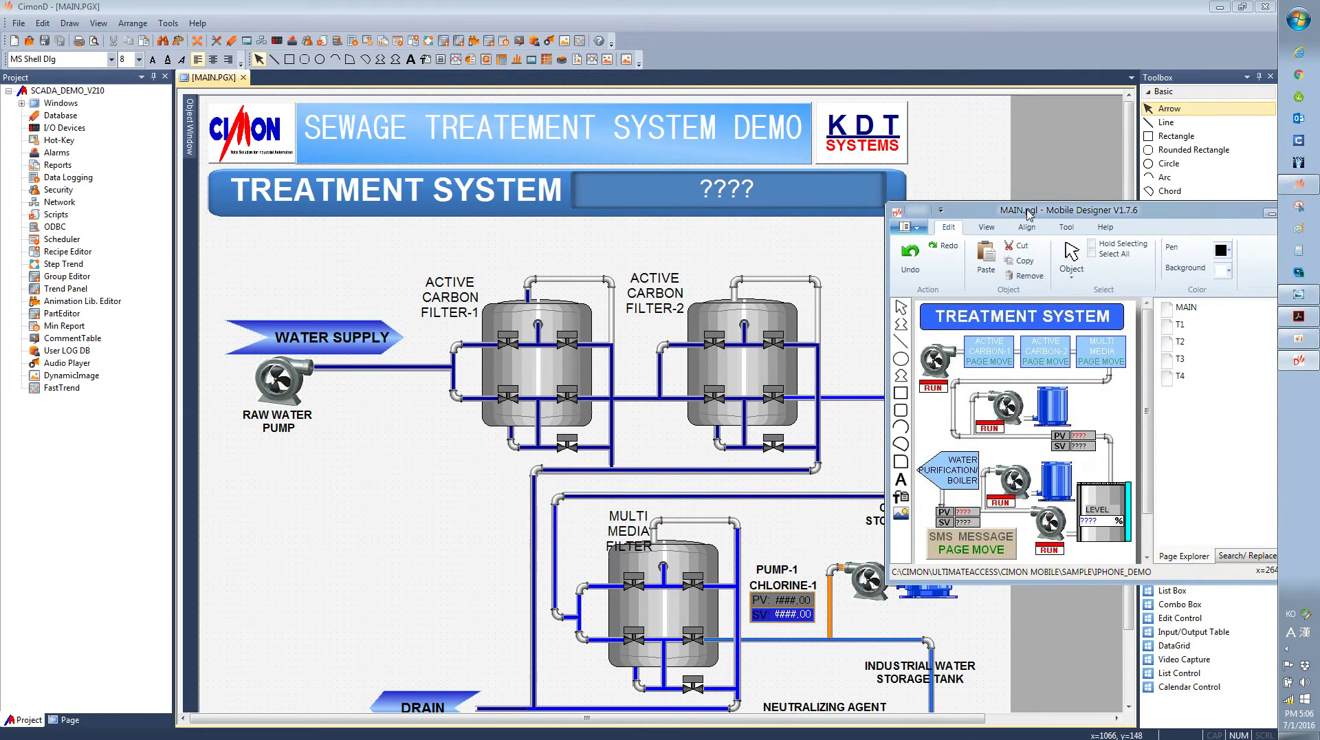
{"action": "left_click_drag", "start_coordinate": [1029, 216], "coordinate": [855, 196]}
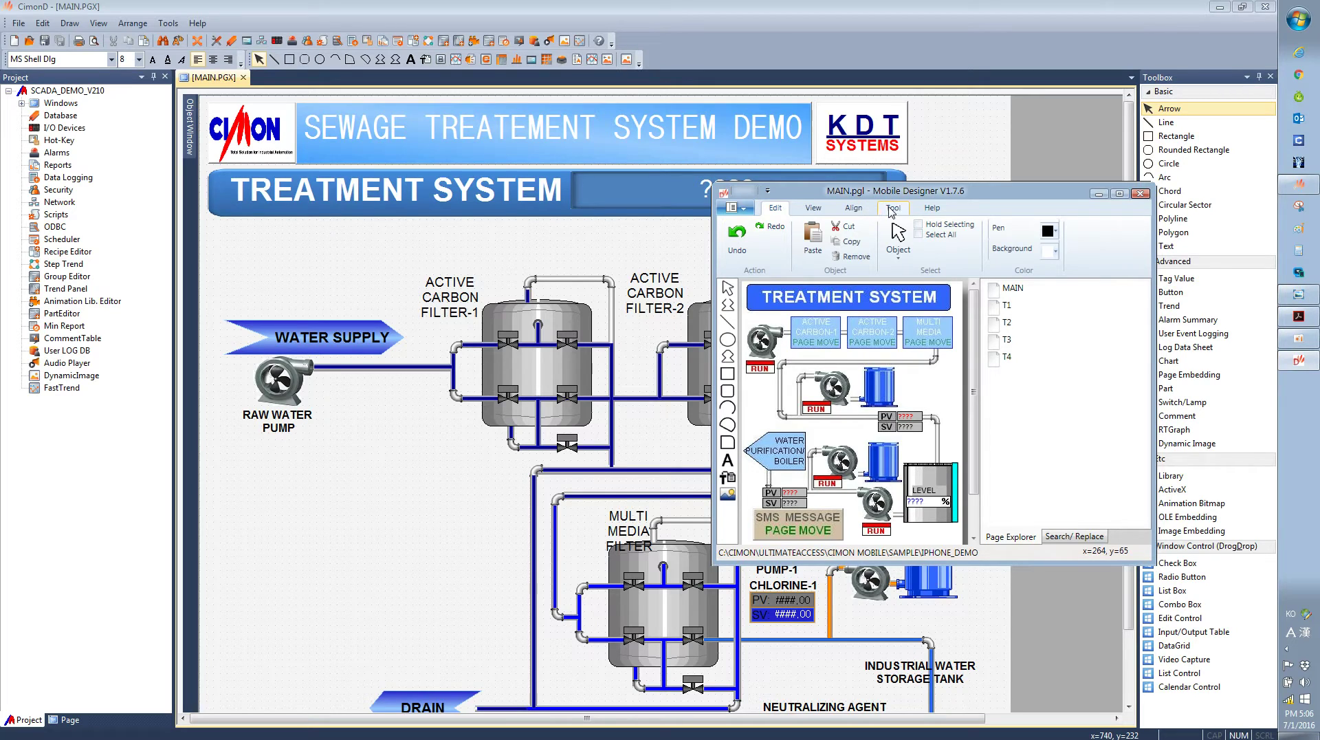
Step: In Tool > Network, confirm local IP 0.0.0.0, port 0 and OLE Data Comm., then save
{"action": "left_click", "coordinate": [891, 208]}
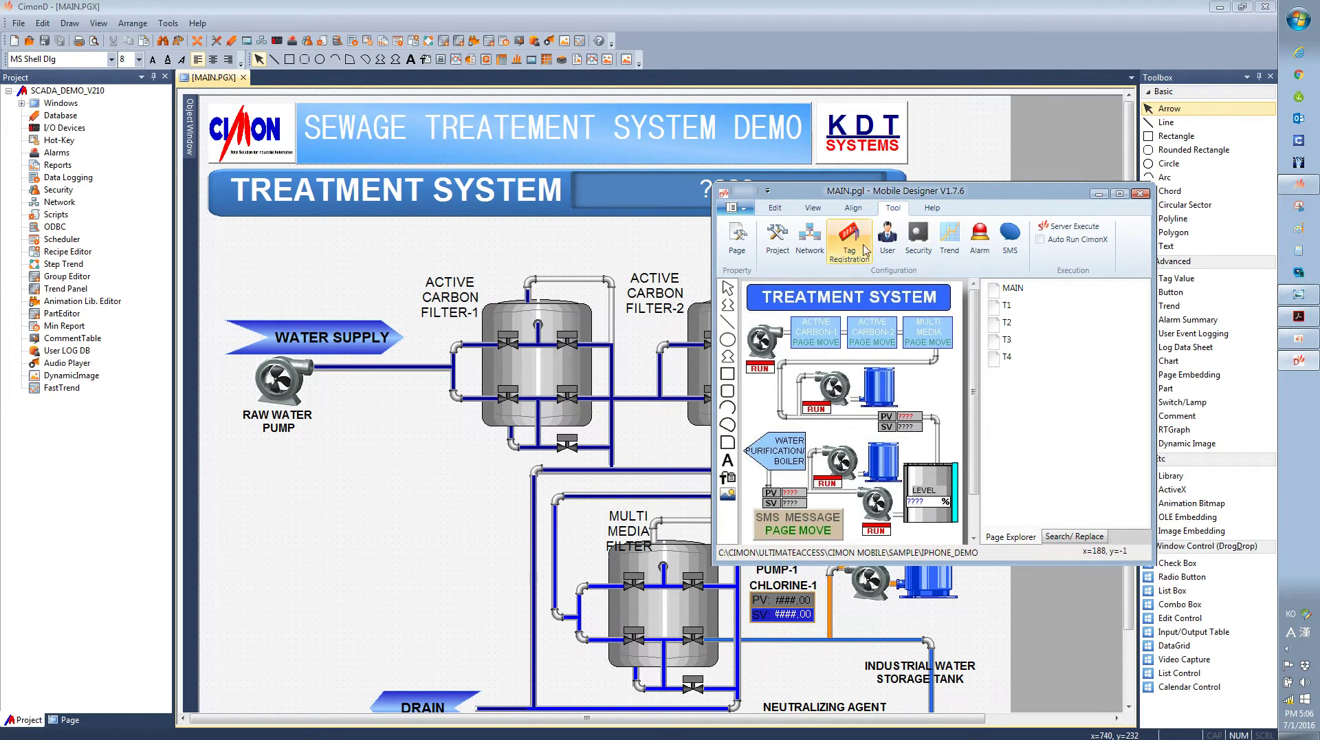
{"action": "left_click", "coordinate": [810, 240]}
{"action": "left_click", "coordinate": [961, 217]}
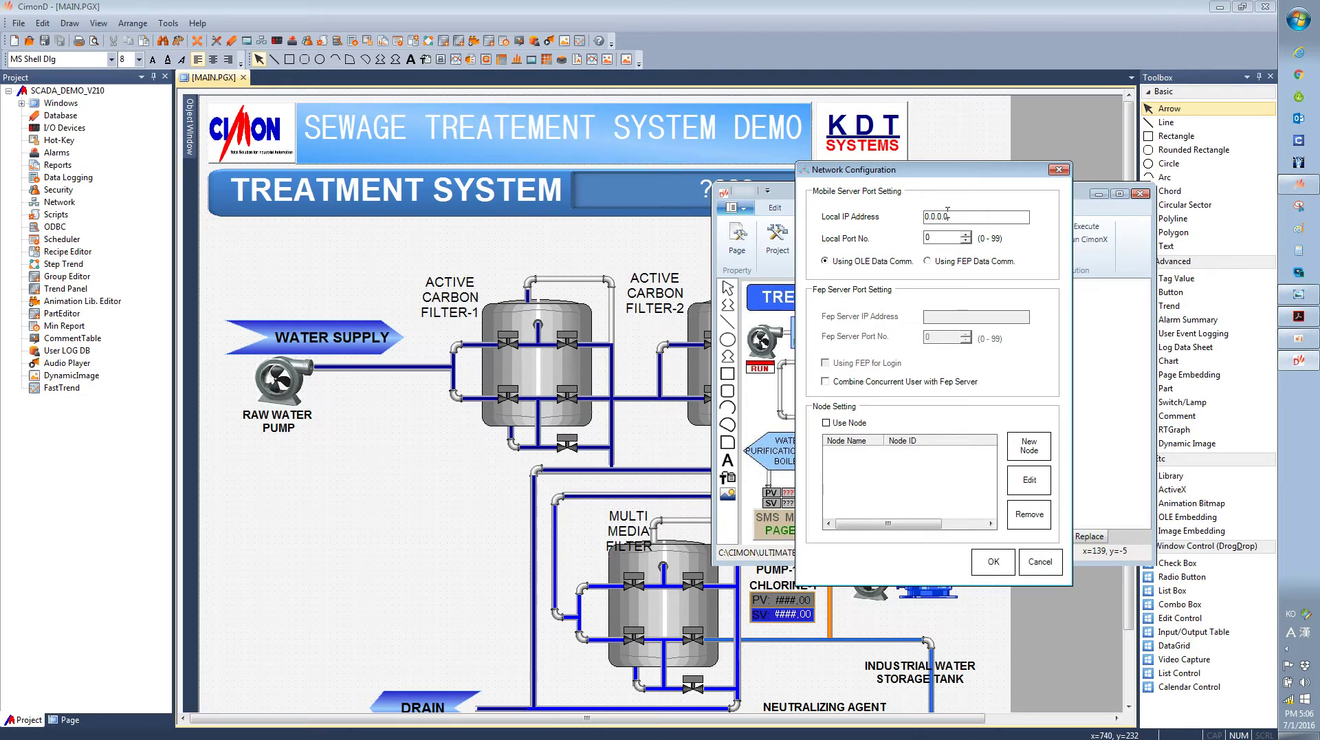
{"action": "left_click_drag", "start_coordinate": [952, 217], "coordinate": [896, 216]}
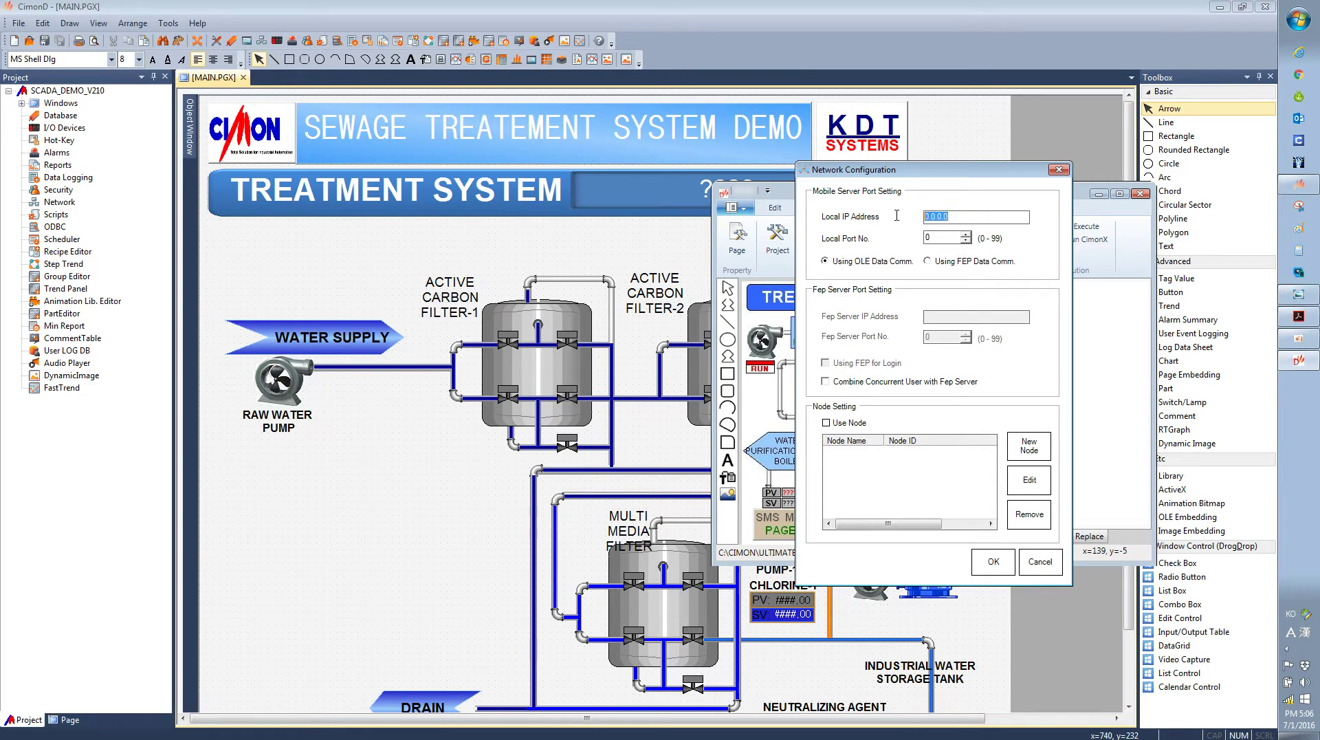
{"action": "left_click", "coordinate": [954, 216]}
{"action": "left_click", "coordinate": [992, 565]}
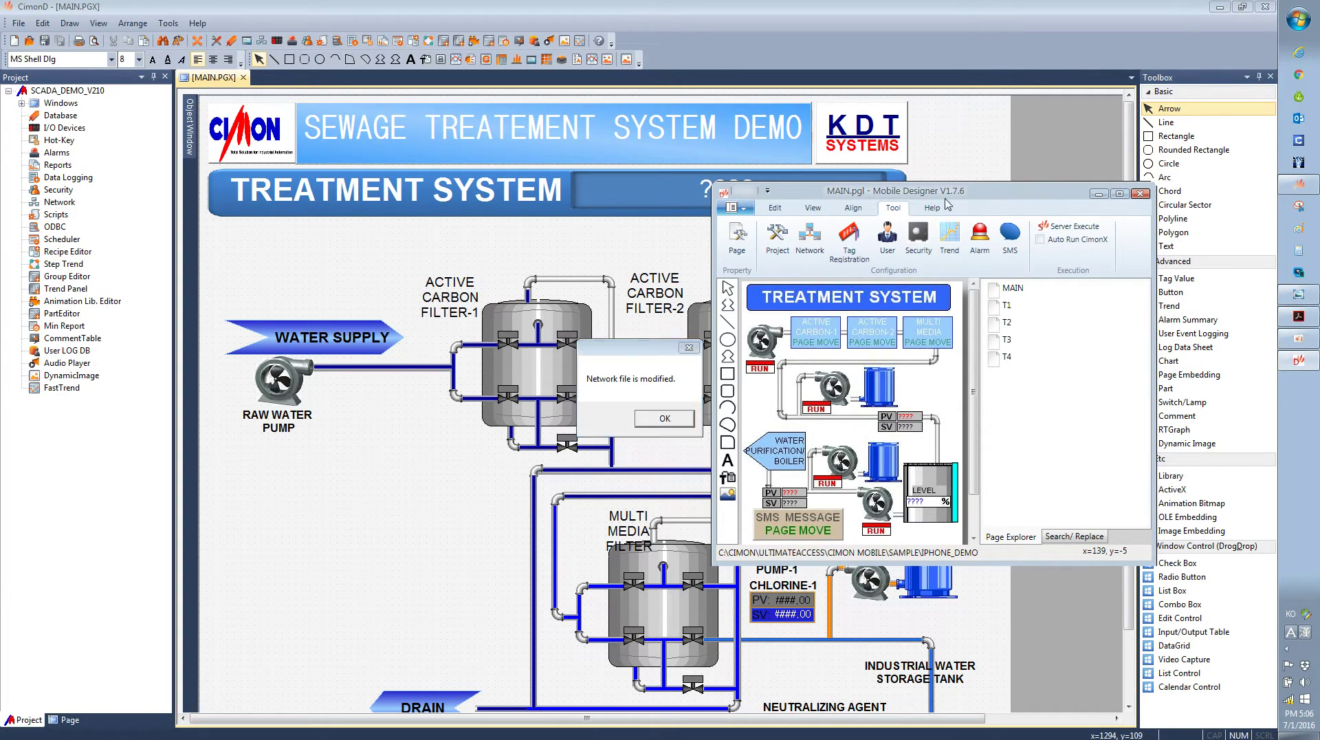
Step: Acknowledge the network-modified notice and try starting the mobile server with Server Execute
{"action": "left_click", "coordinate": [665, 418]}
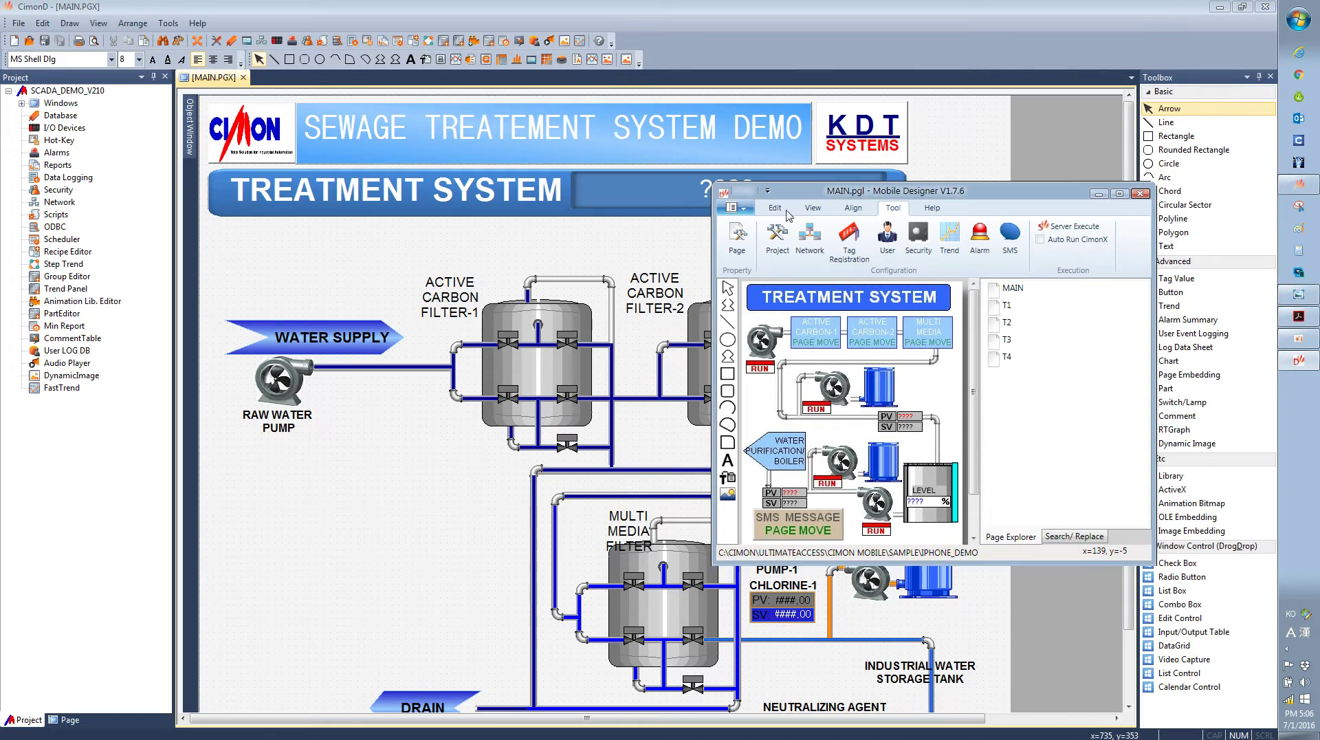
{"action": "left_click_drag", "start_coordinate": [964, 196], "coordinate": [858, 217]}
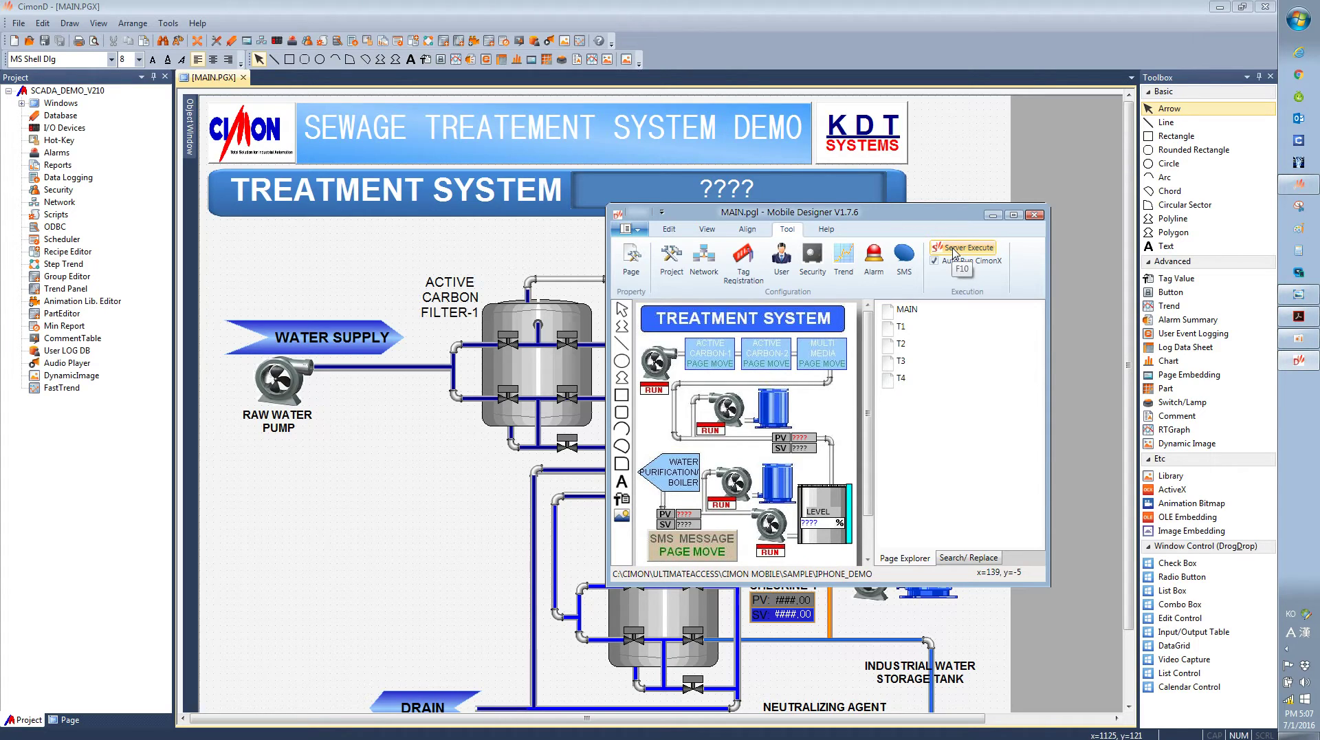
{"action": "left_click", "coordinate": [954, 253]}
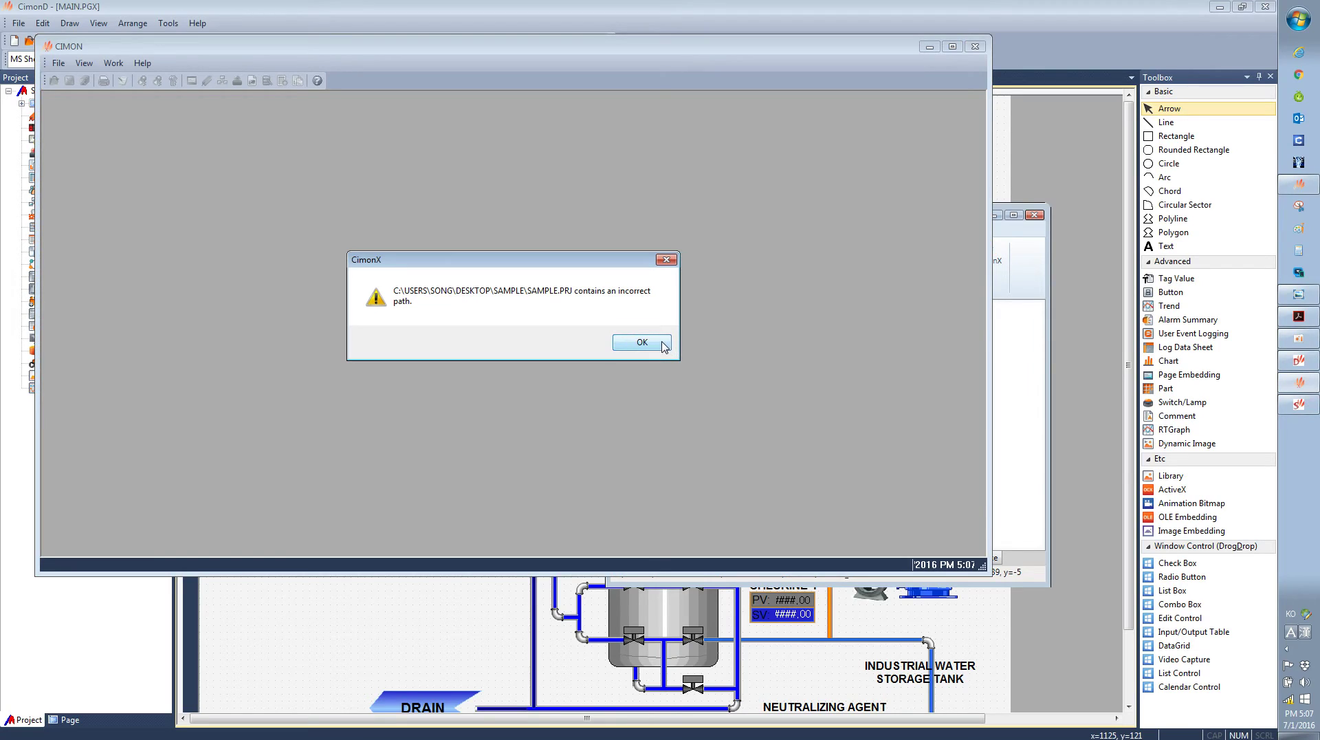
Step: Dismiss CimonX's incorrect-path error for SAMPLE.PRJ and return to CimonD's MAIN.PGX page
{"action": "left_click", "coordinate": [661, 345]}
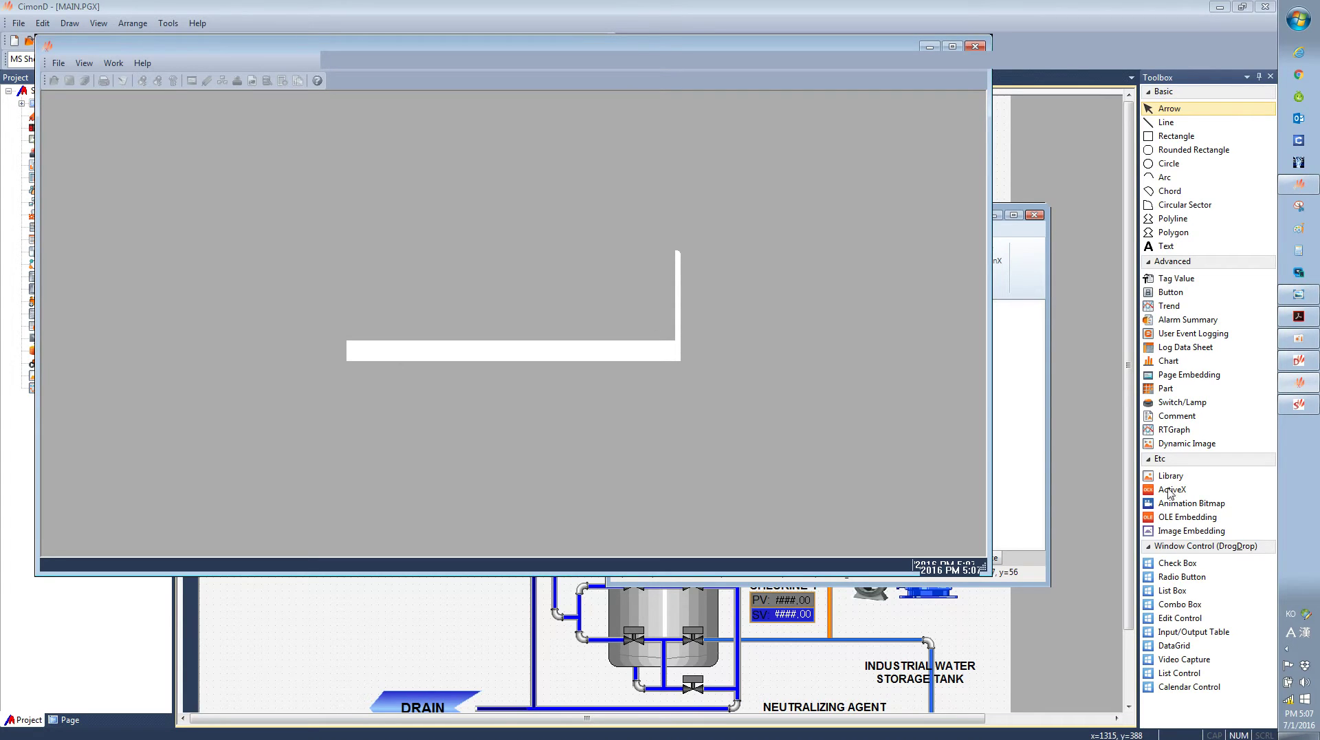
{"action": "left_click", "coordinate": [1299, 340]}
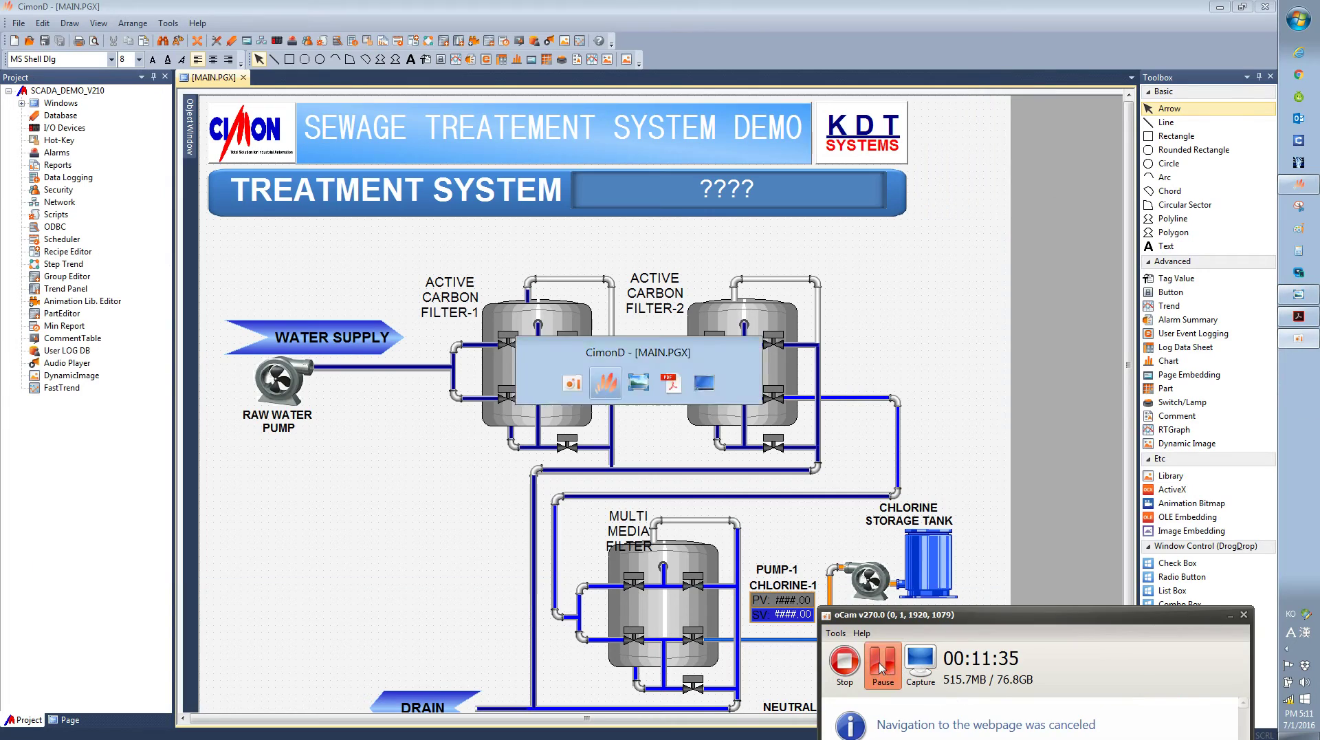
{"action": "left_click", "coordinate": [1298, 340]}
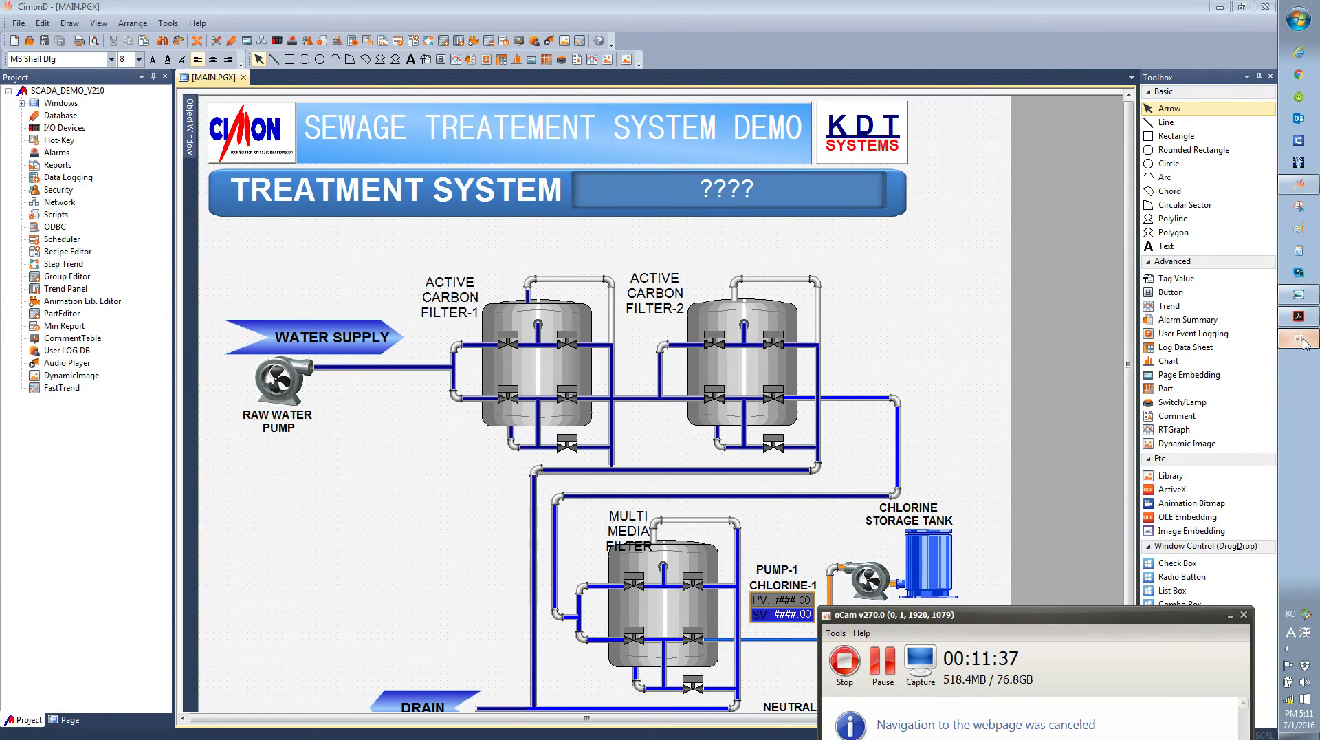
Step: Switch back to CimonD and run the sewage treatment project live in CimonX
{"action": "key", "text": "alt+Tab"}
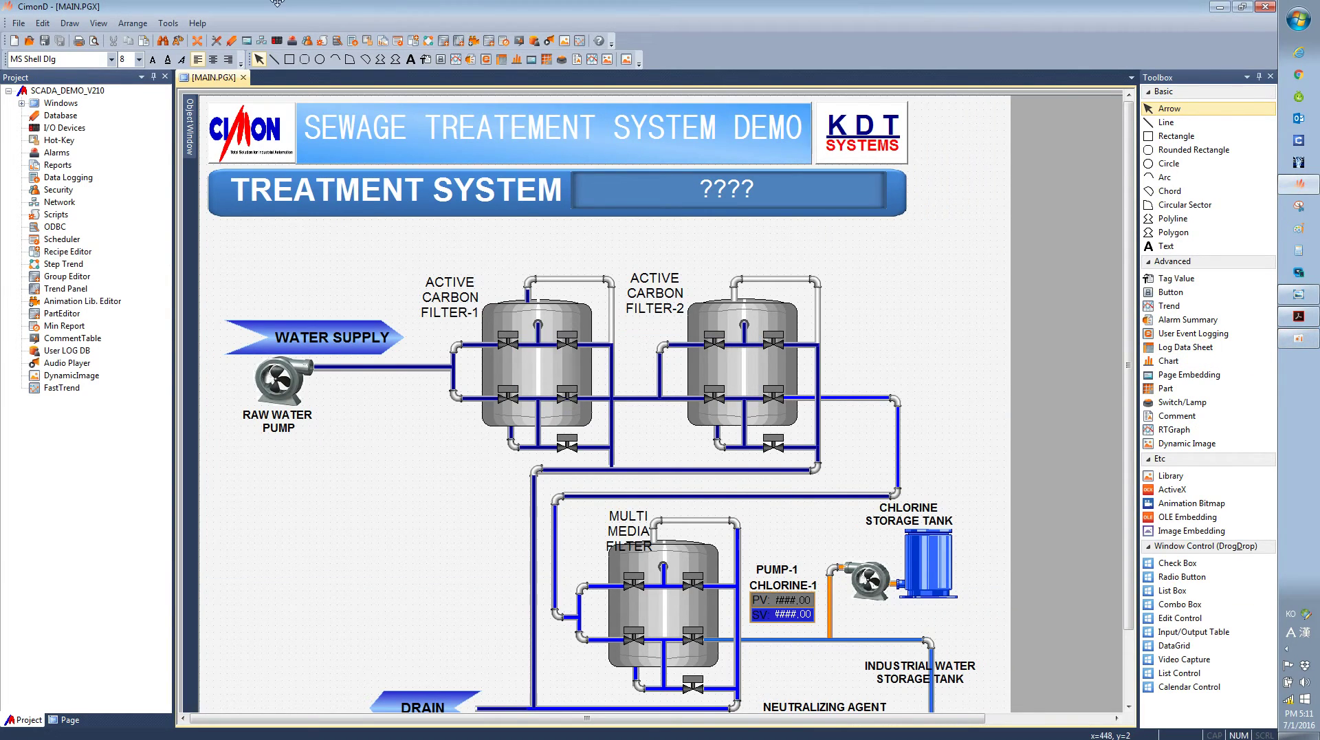
{"action": "left_click", "coordinate": [198, 41]}
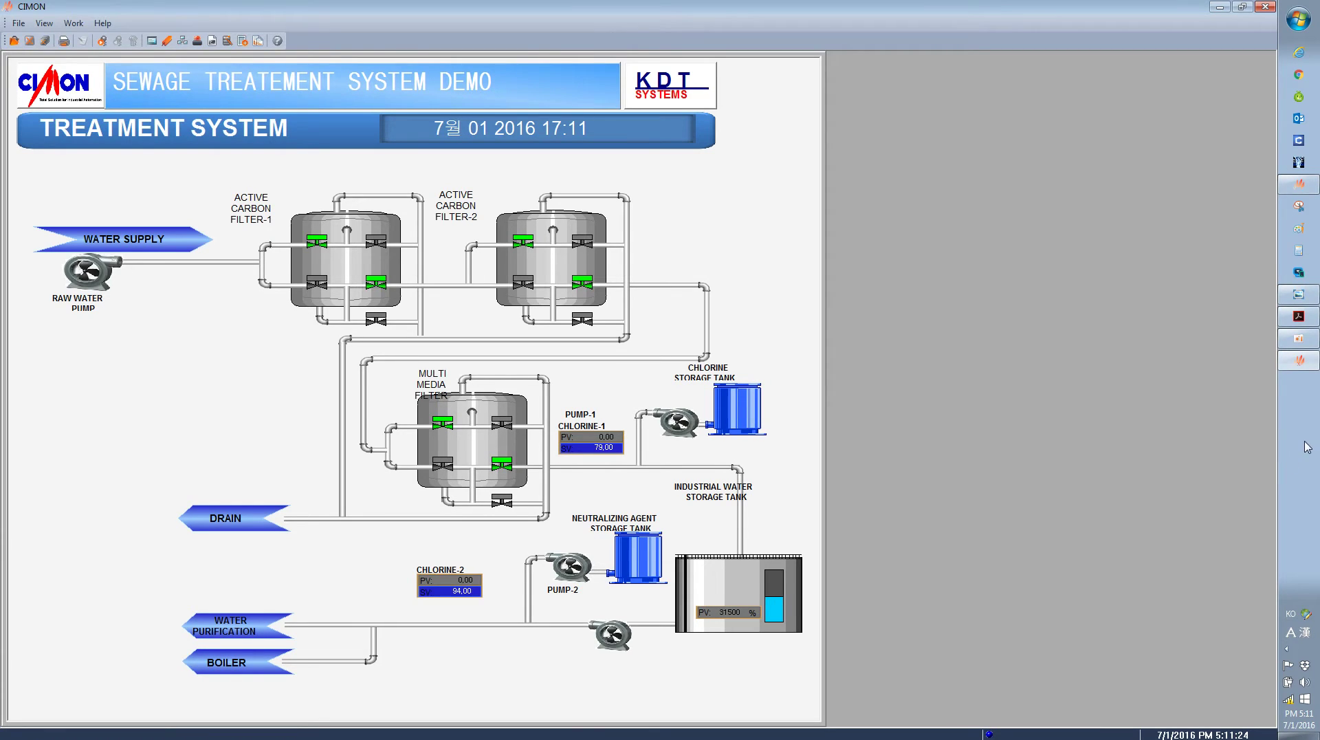
{"action": "left_click", "coordinate": [1298, 21]}
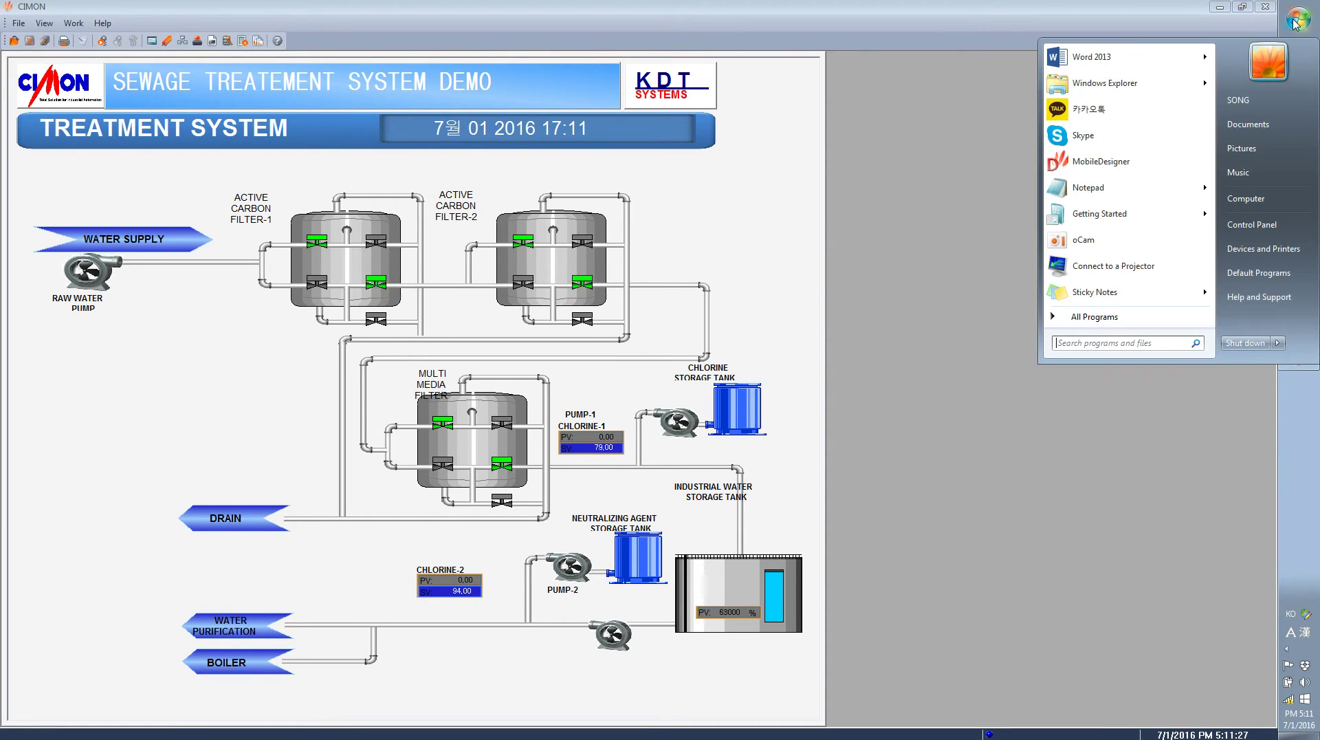
Step: Relaunch Mobile Designer, open the MAIN page, and run Server Execute to load IPHONE_DEMO
{"action": "left_click", "coordinate": [1101, 161]}
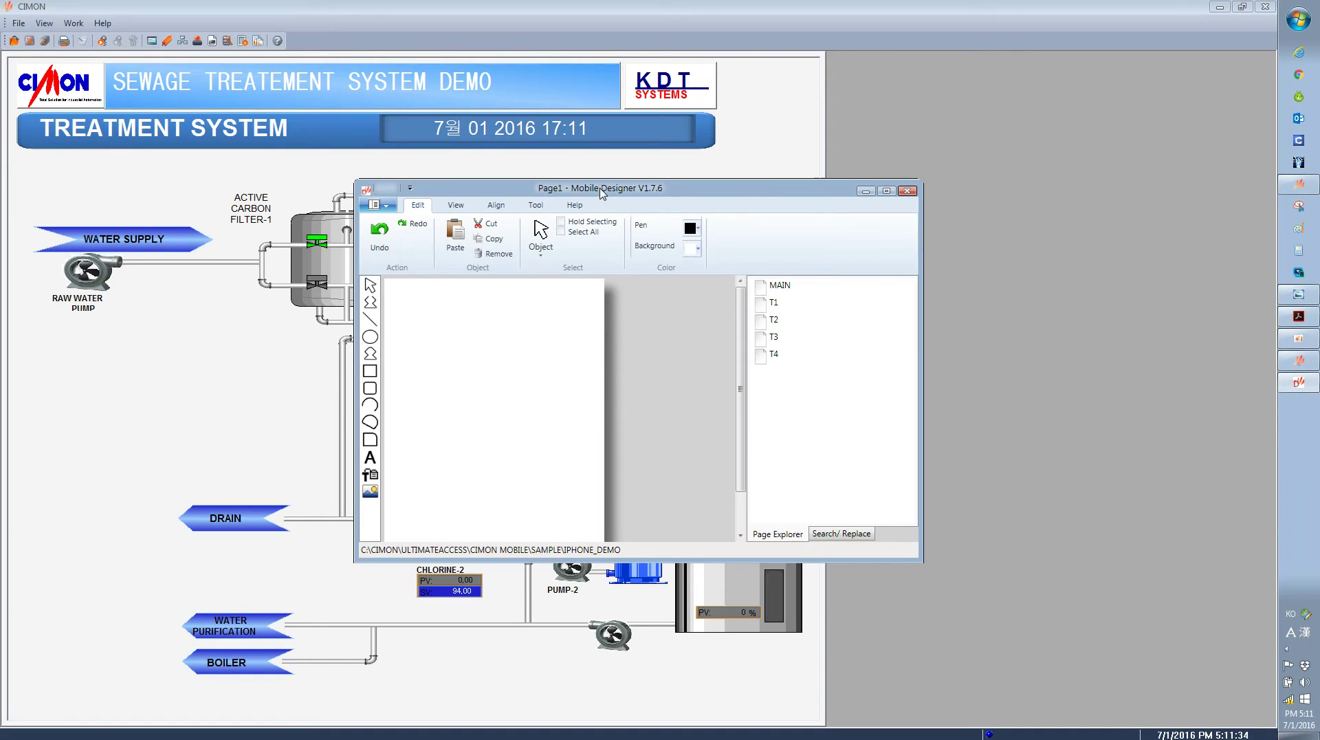
{"action": "left_click_drag", "start_coordinate": [604, 192], "coordinate": [1077, 216]}
{"action": "double_click", "coordinate": [1178, 429]}
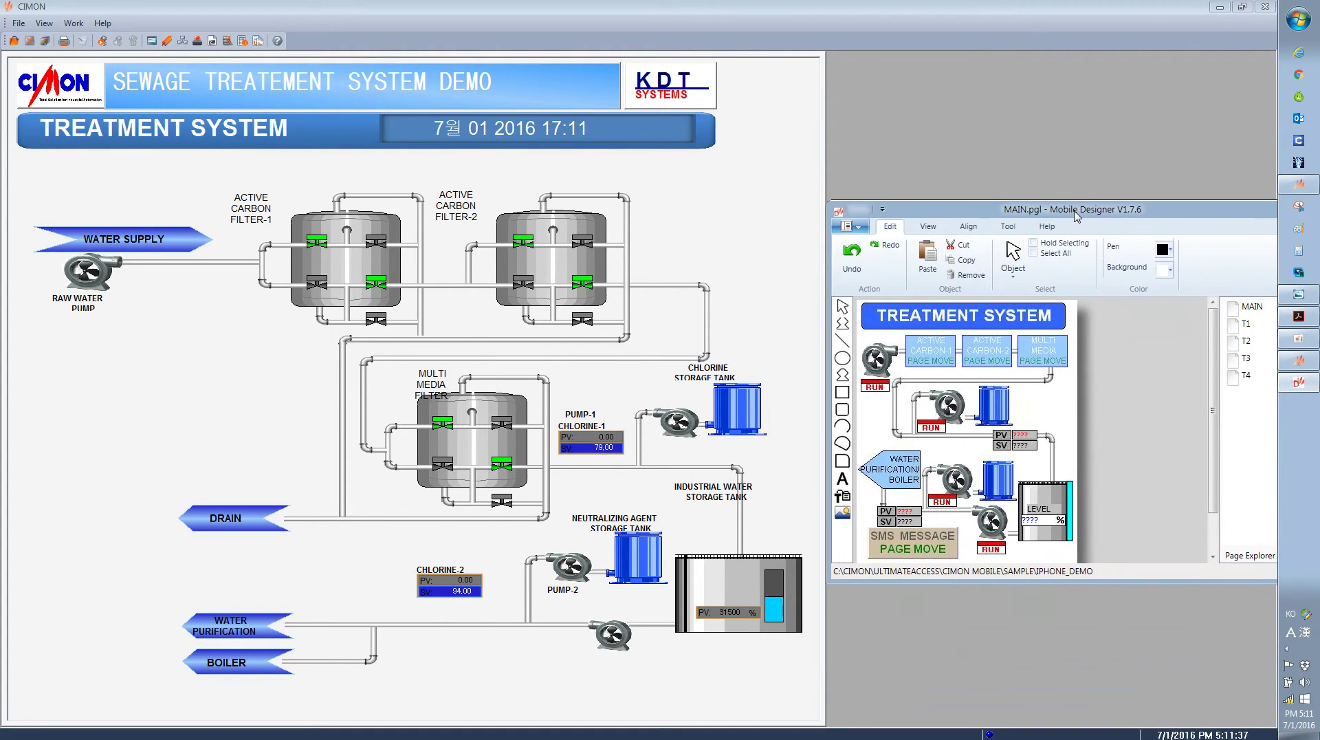
{"action": "left_click", "coordinate": [1008, 227]}
{"action": "left_click_drag", "start_coordinate": [1087, 209], "coordinate": [1100, 351]}
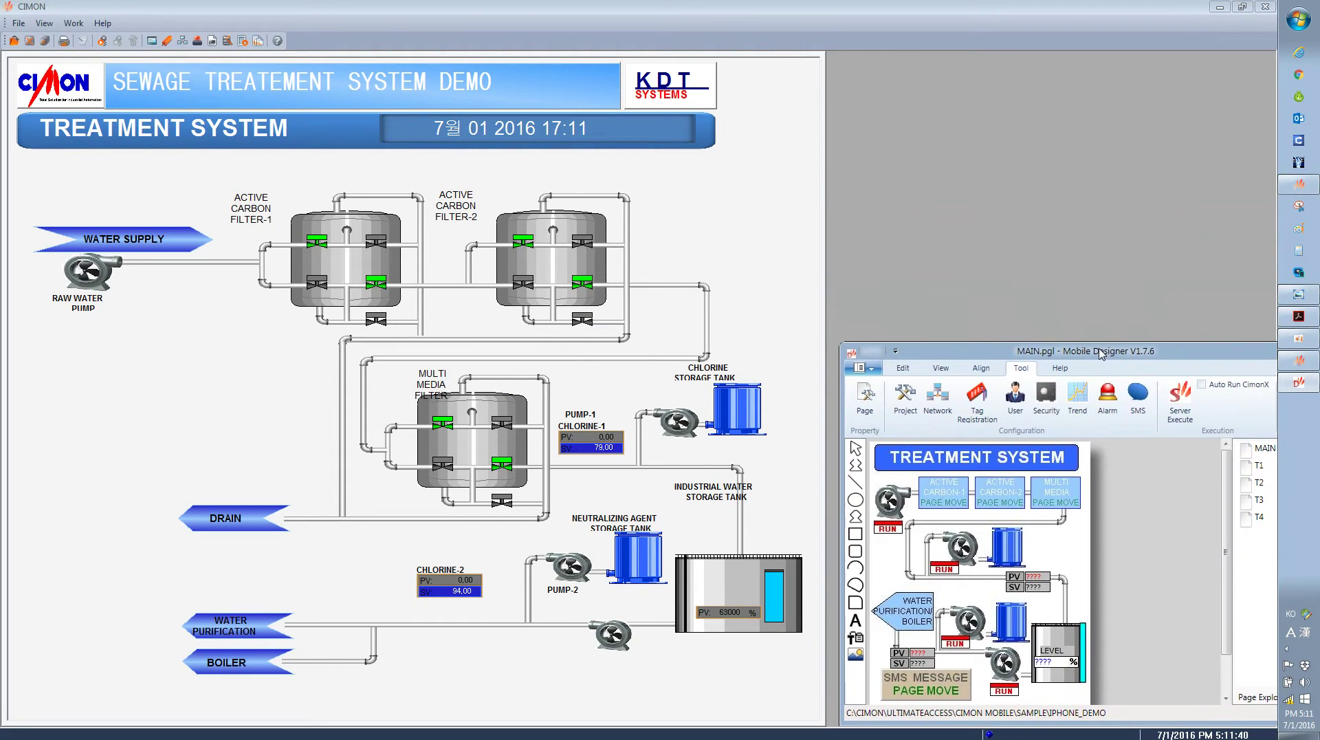
{"action": "left_click", "coordinate": [1178, 396]}
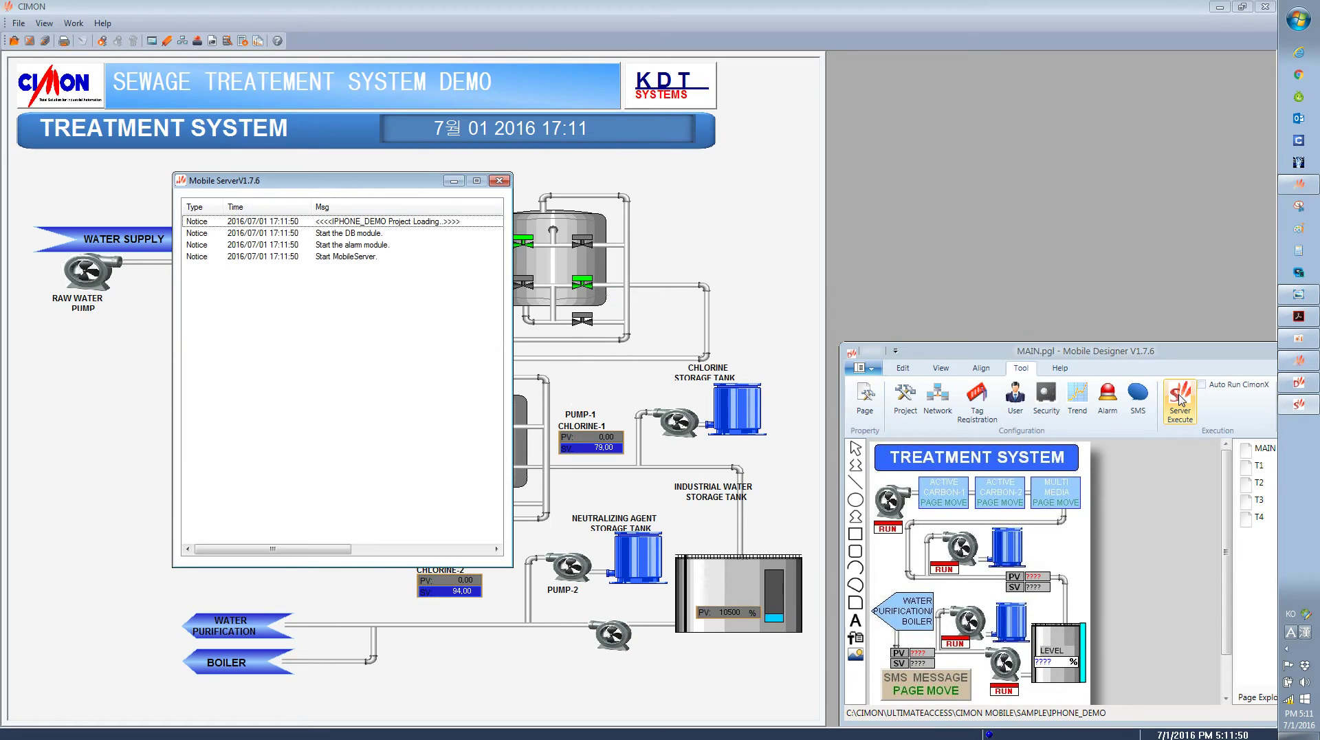
Step: Move the Mobile Server log to the upper right and watch client 192.168.0.6 connect and log in
{"action": "left_click_drag", "start_coordinate": [358, 184], "coordinate": [1039, 69]}
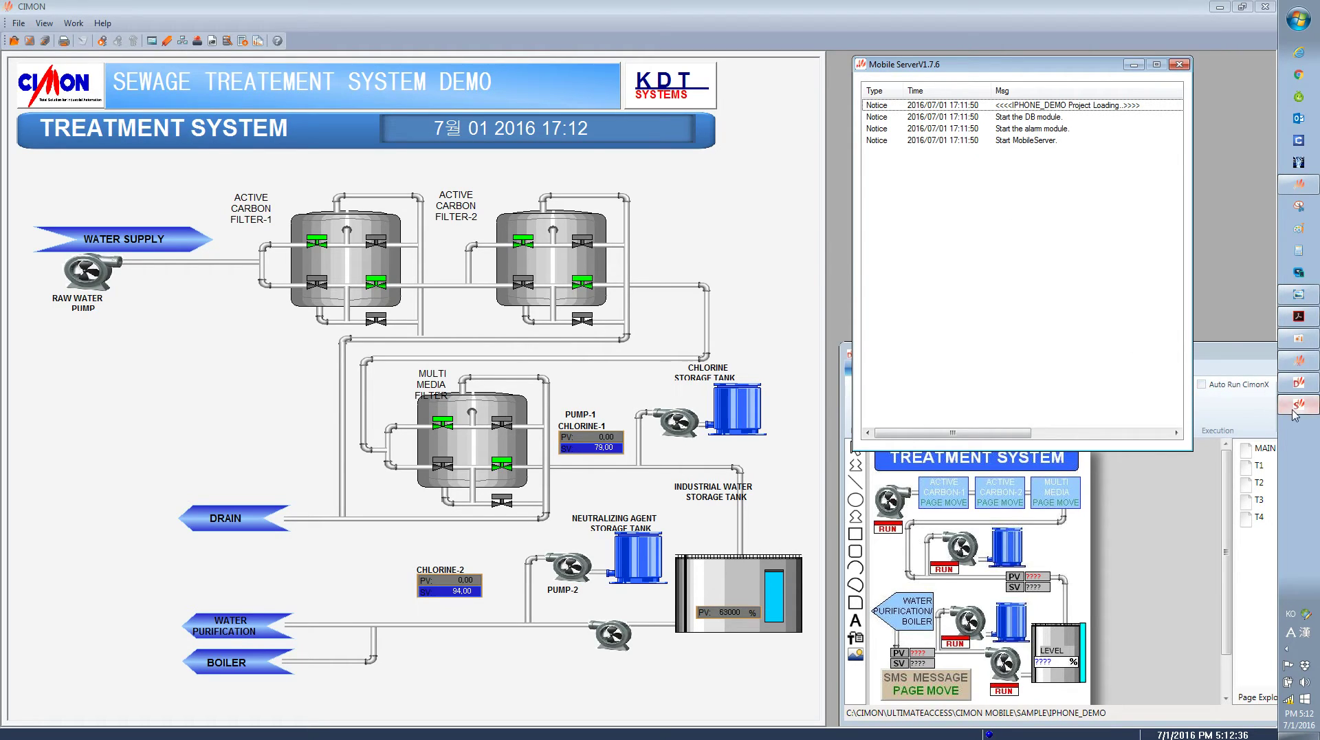
{"action": "mouse_move", "coordinate": [1295, 413]}
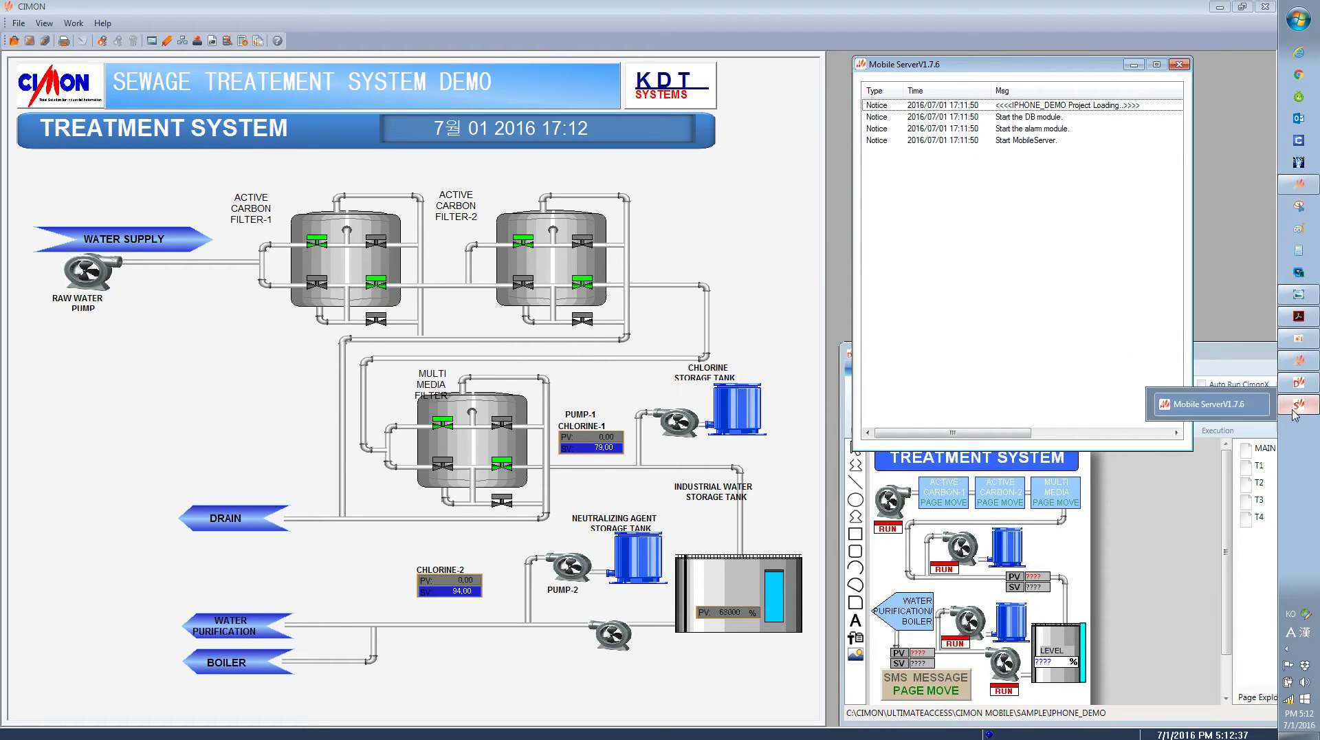
{"action": "left_click", "coordinate": [1301, 249]}
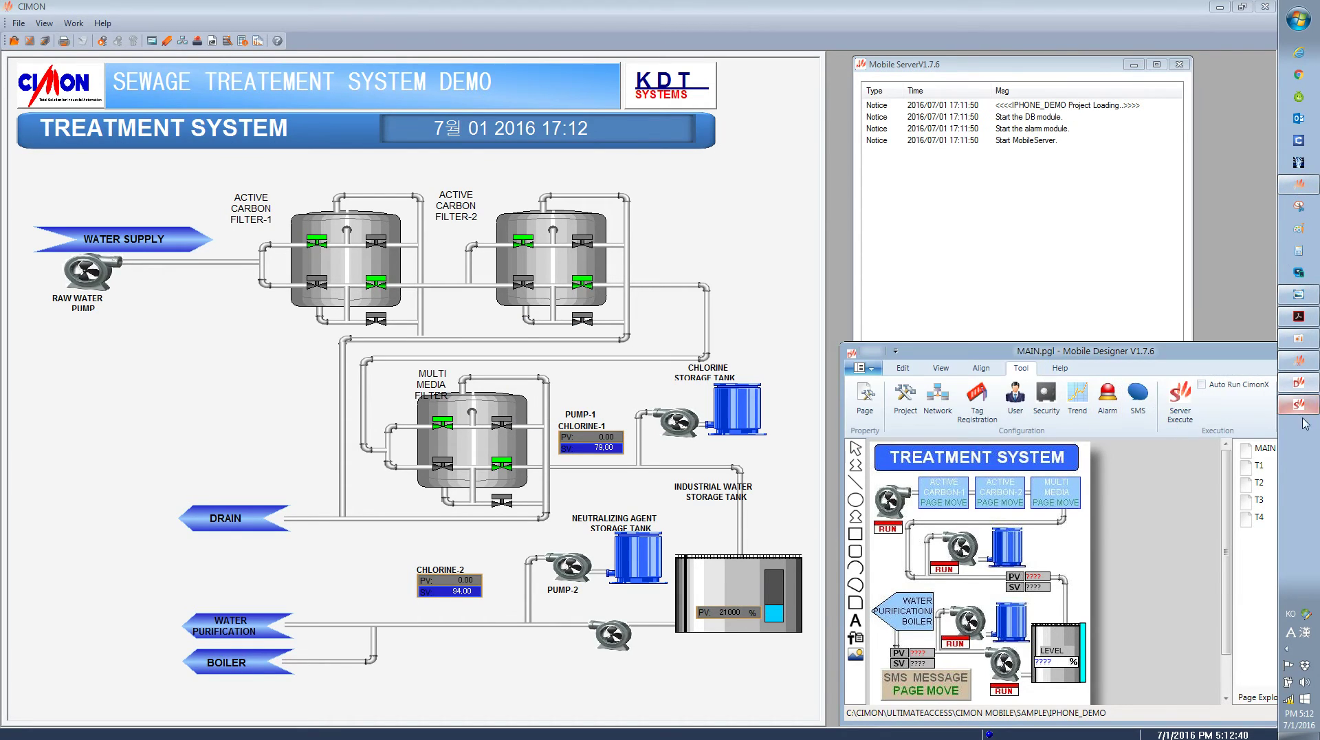
{"action": "left_click", "coordinate": [1134, 264]}
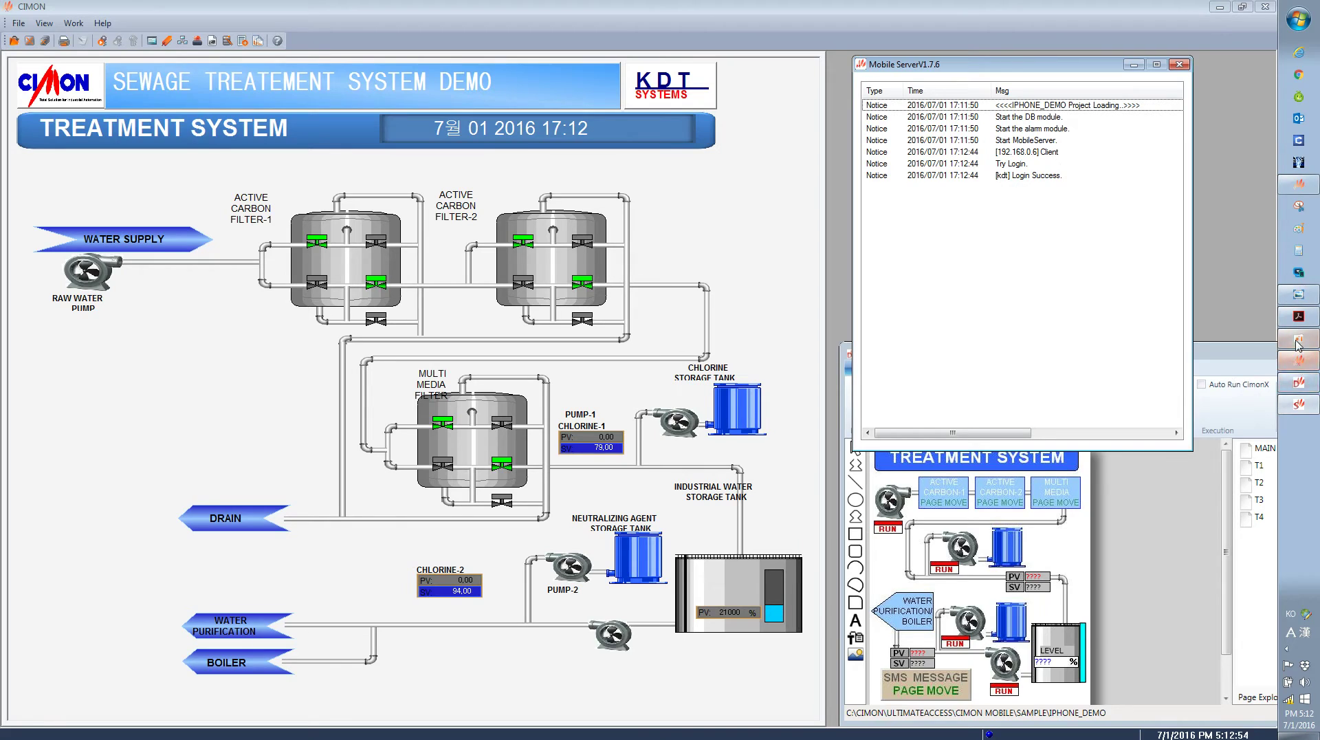
{"action": "left_click", "coordinate": [1297, 344]}
{"action": "left_click", "coordinate": [882, 665]}
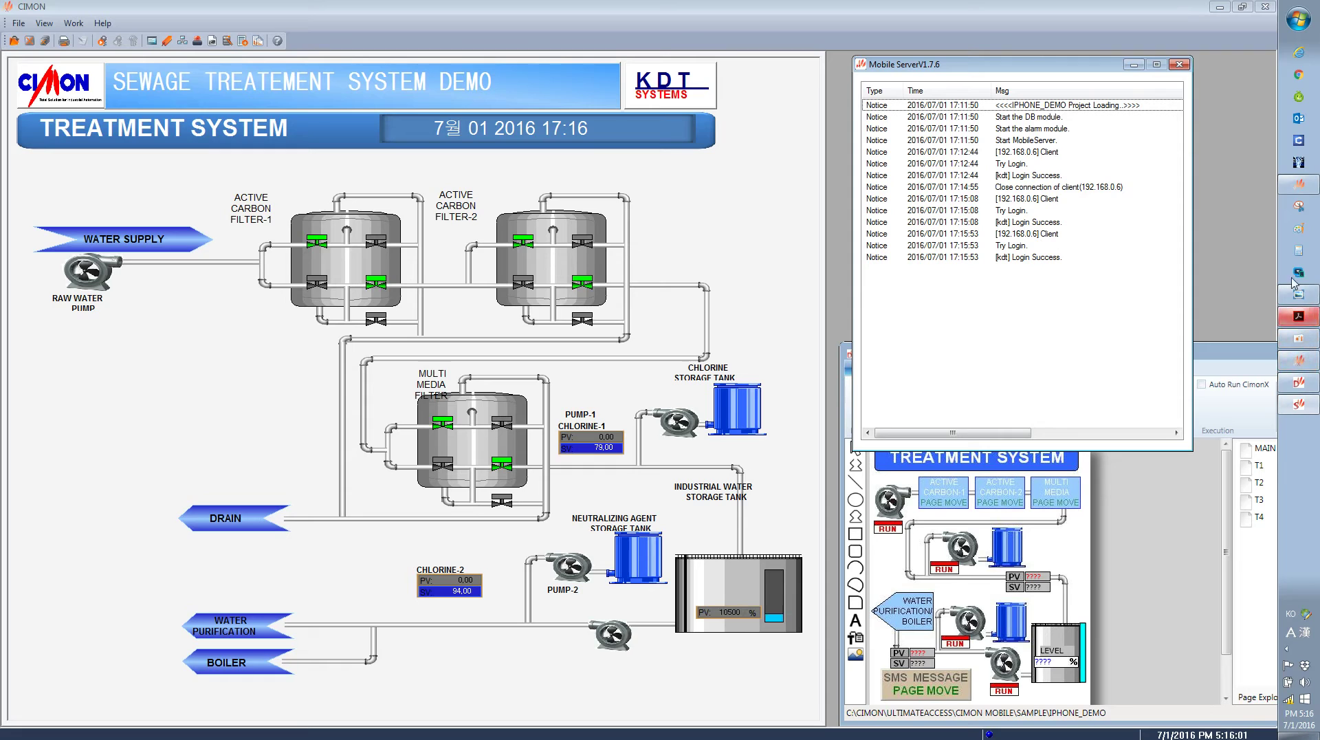
Step: Open Command Prompt by searching 'cmd' from the Start menu
{"action": "left_click", "coordinate": [1304, 25]}
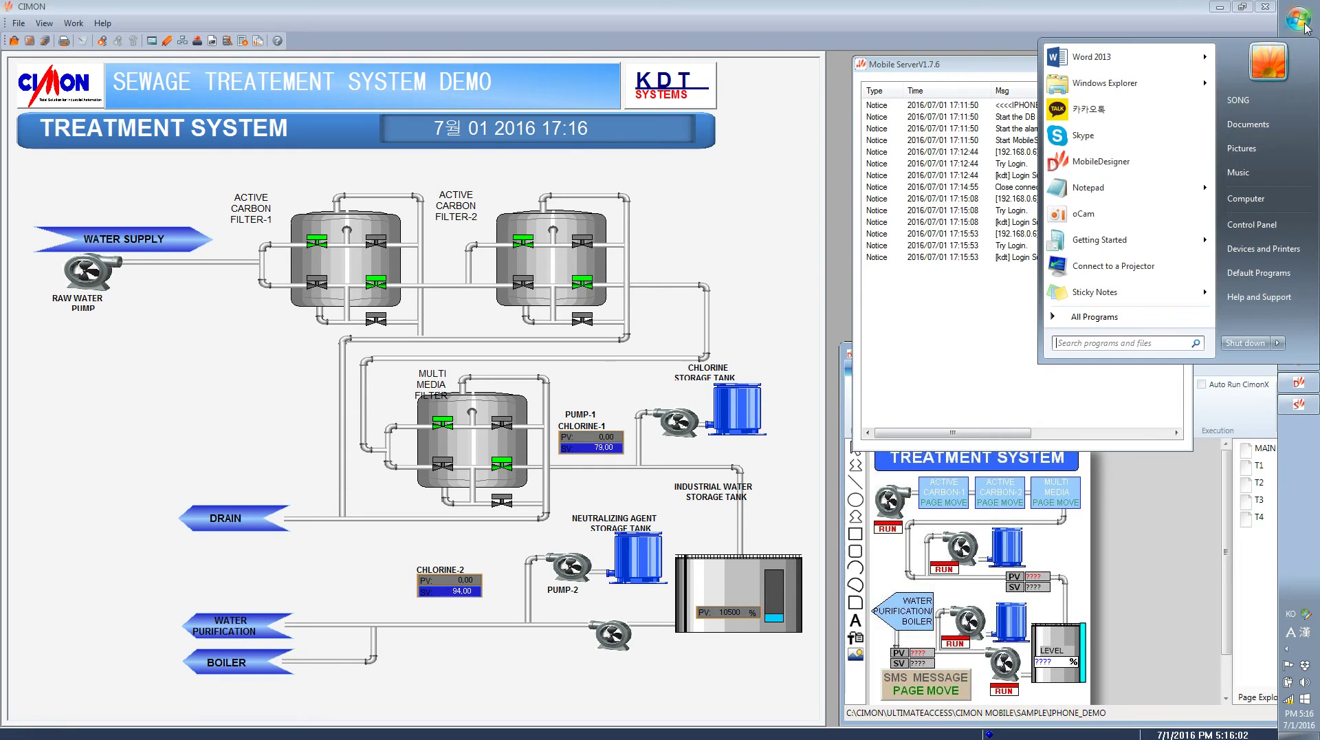
{"action": "left_click", "coordinate": [1141, 342]}
{"action": "type", "text": "cmd"}
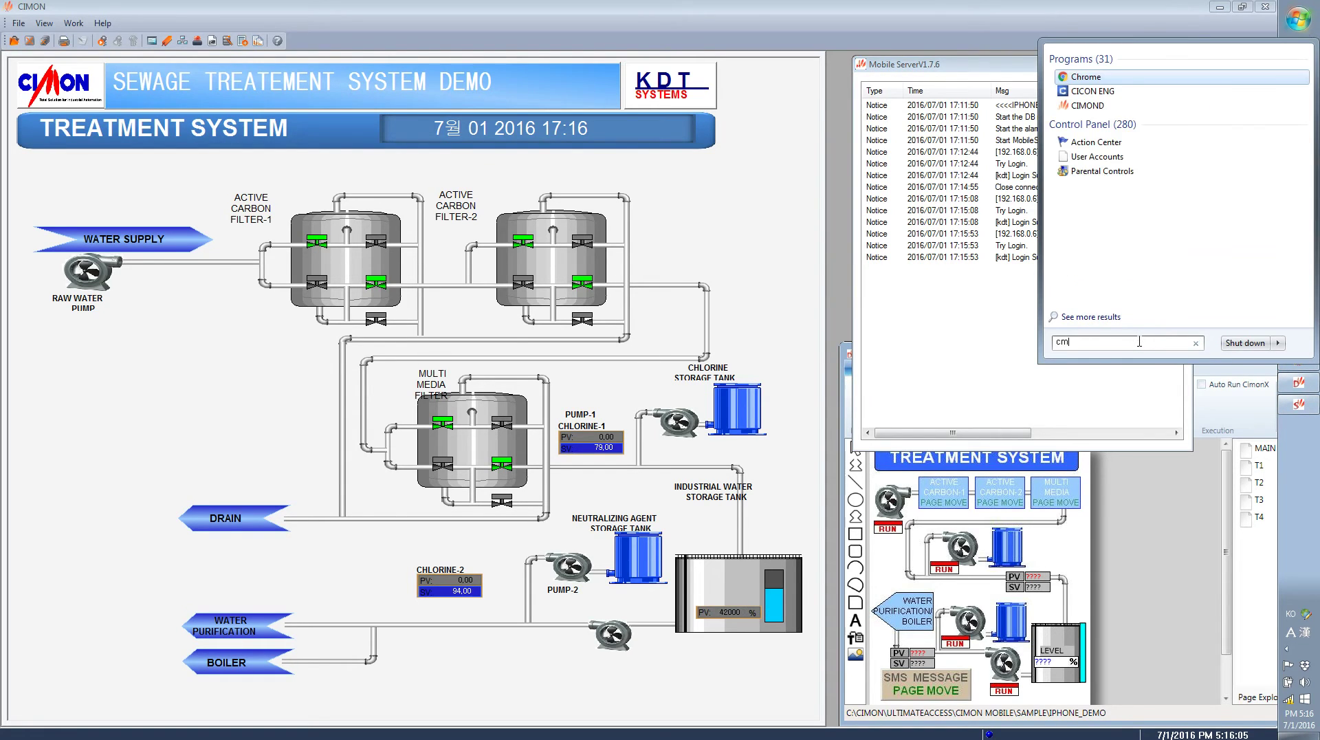
{"action": "key", "text": "Return"}
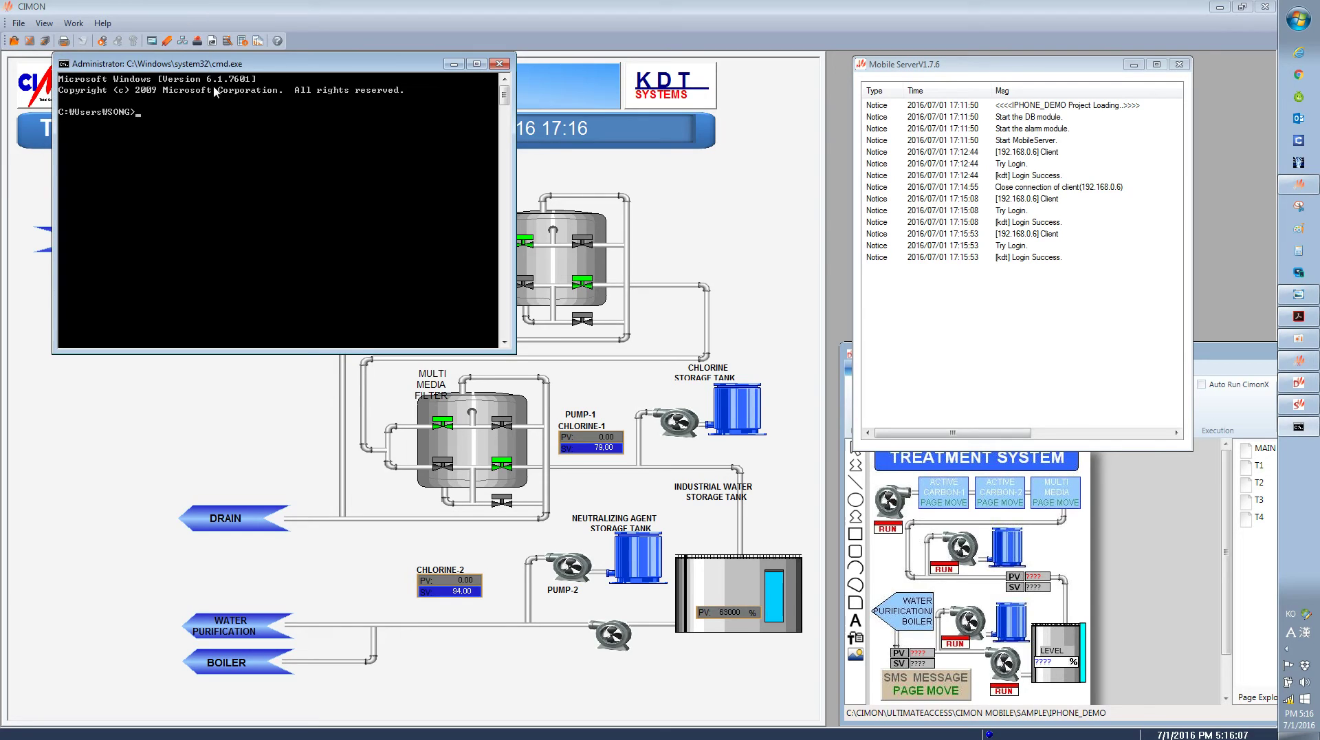
Step: Run ipconfig, confirm the IPv4 address 192.168.0.5, and minimise the prompt
{"action": "type", "text": "ipconfig"}
{"action": "key", "text": "Return"}
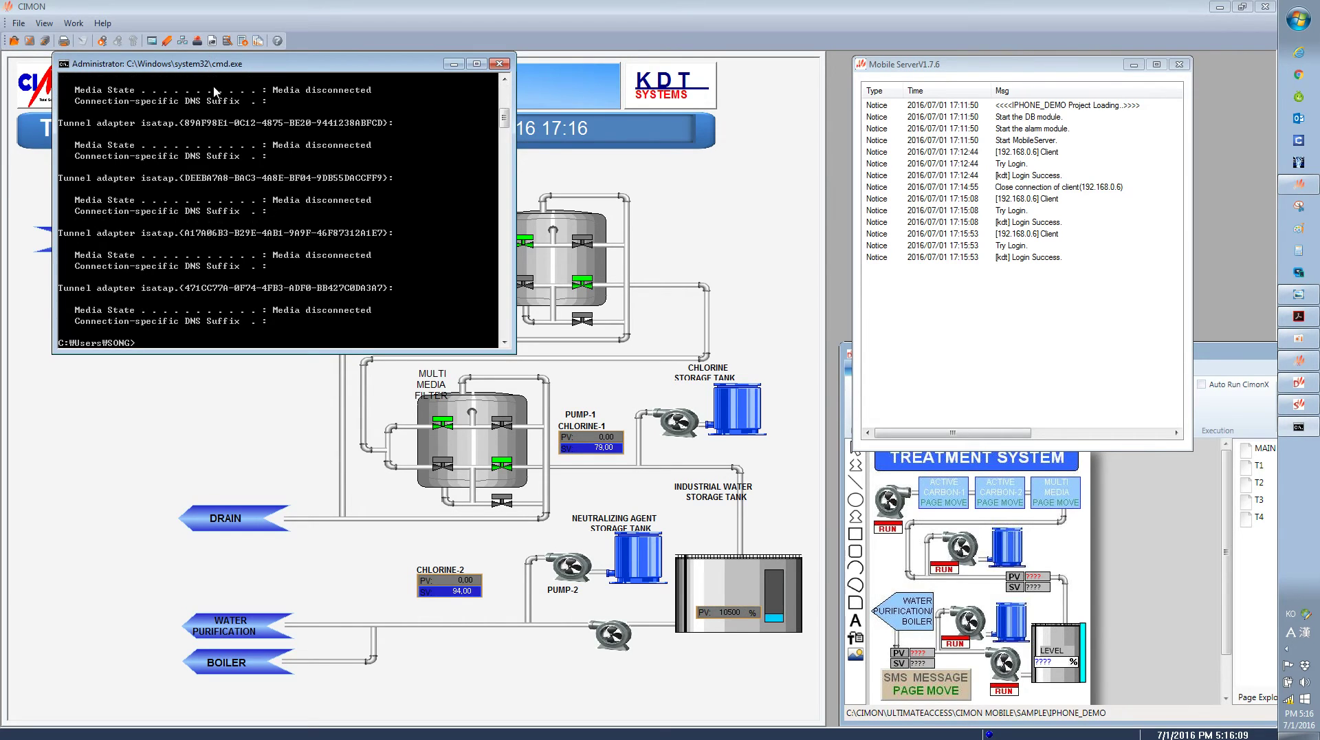
{"action": "scroll", "coordinate": [451, 213], "scroll_direction": "up", "scroll_amount": 3}
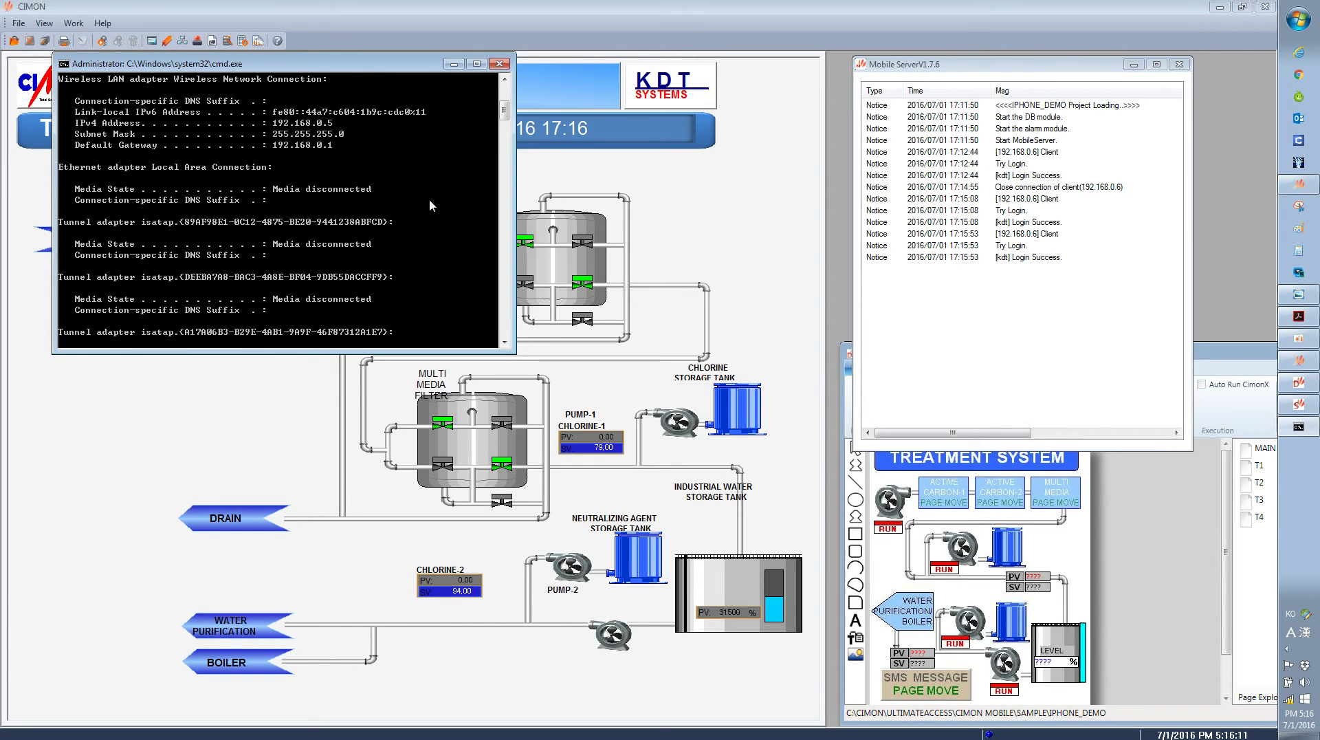
{"action": "left_click_drag", "start_coordinate": [323, 69], "coordinate": [628, 115]}
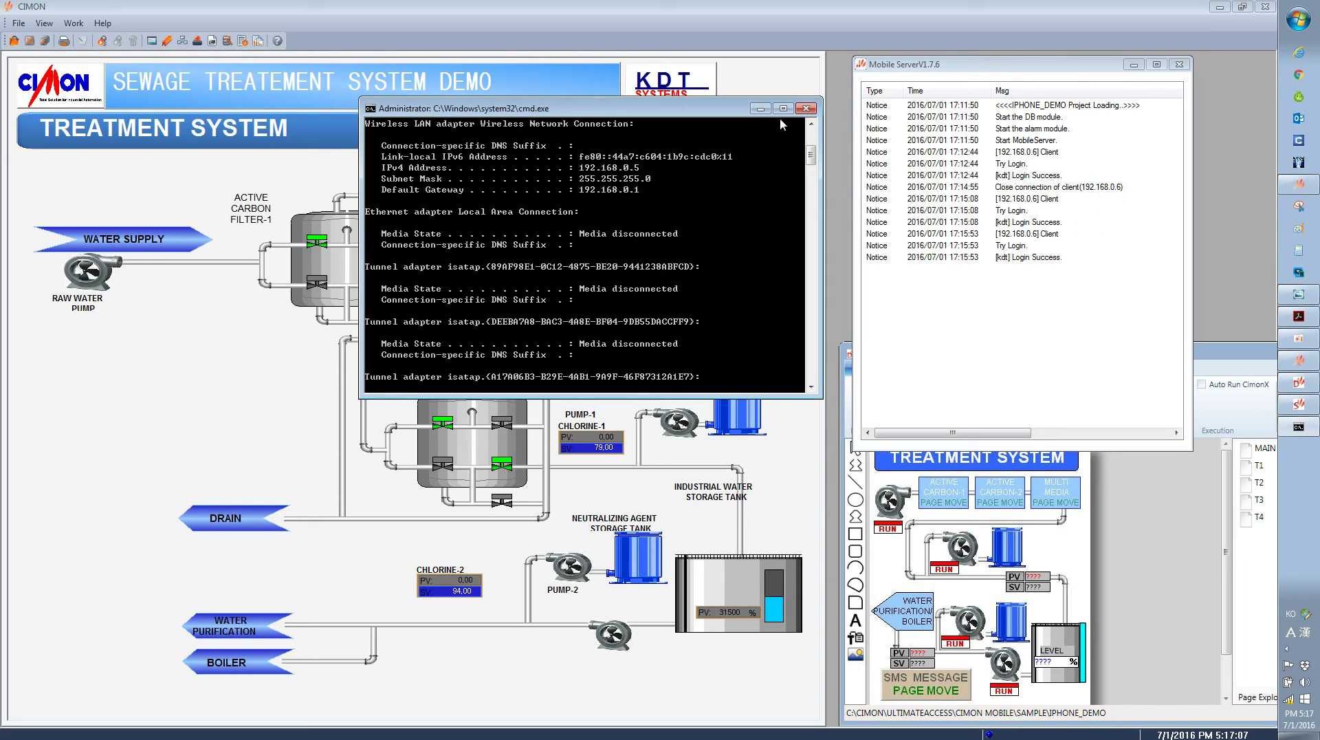
{"action": "left_click", "coordinate": [760, 108]}
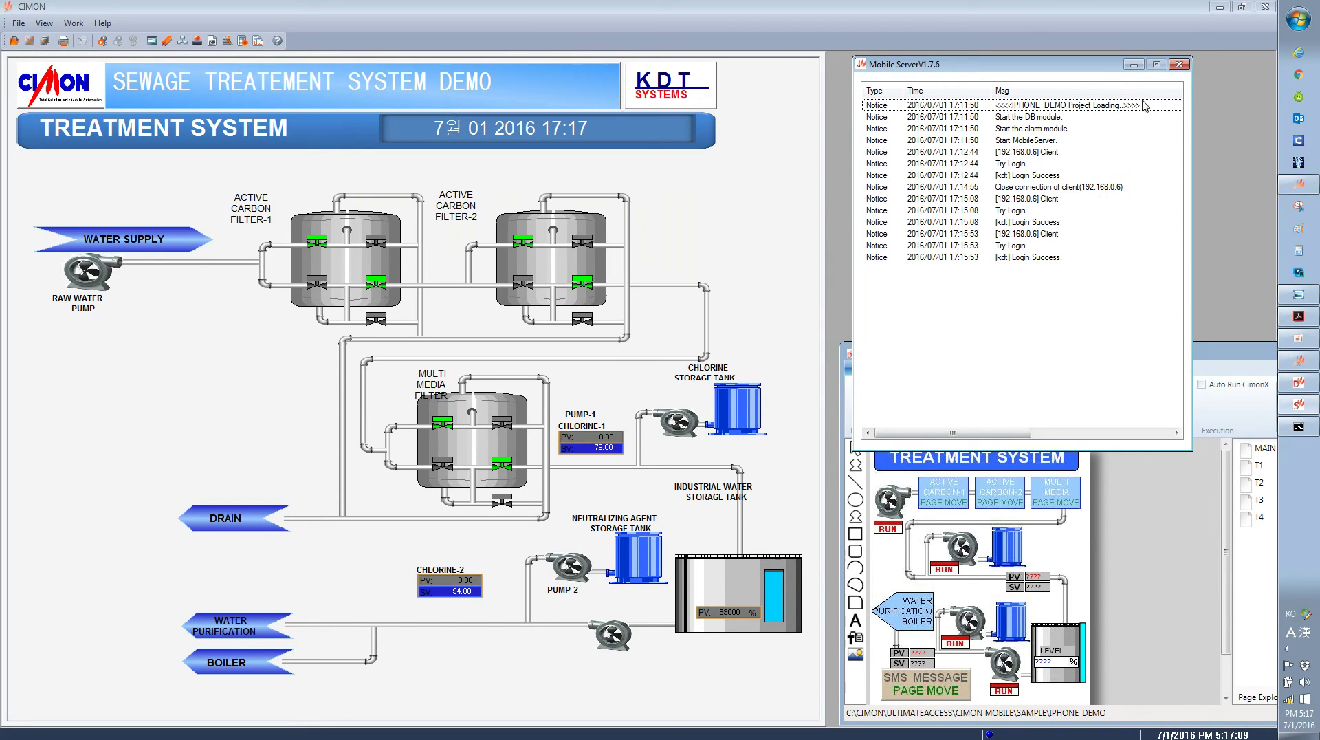